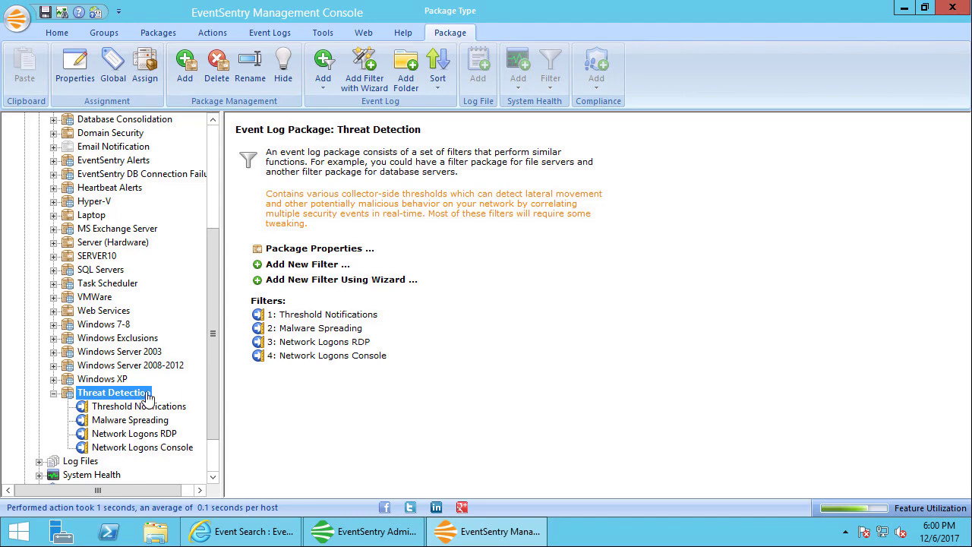
scroll(216, 306, "up", 4)
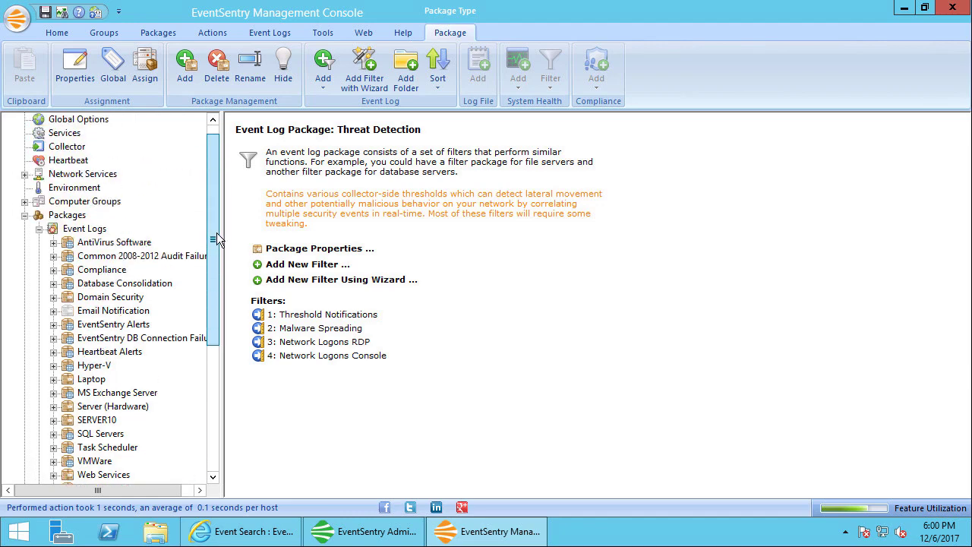
left_click(67, 215)
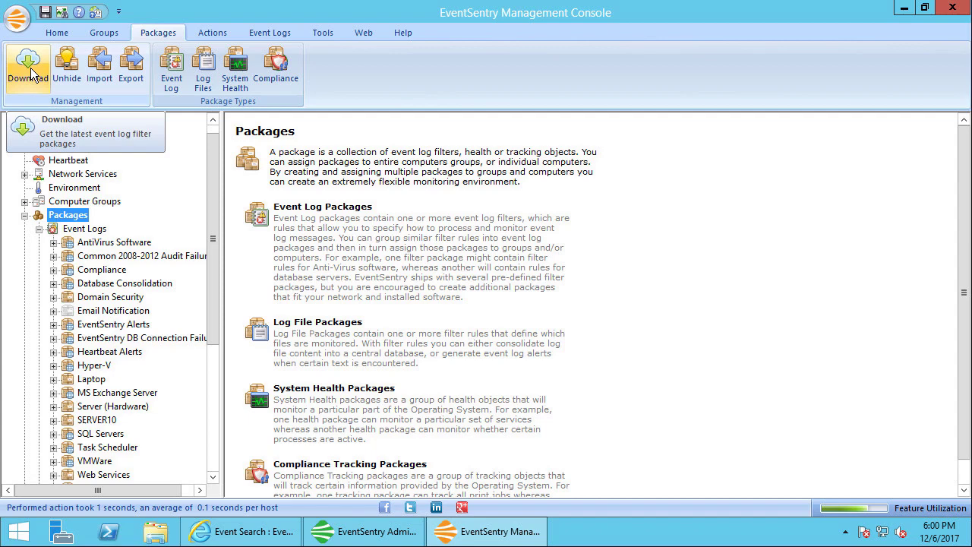
scroll(215, 345, "down", 3)
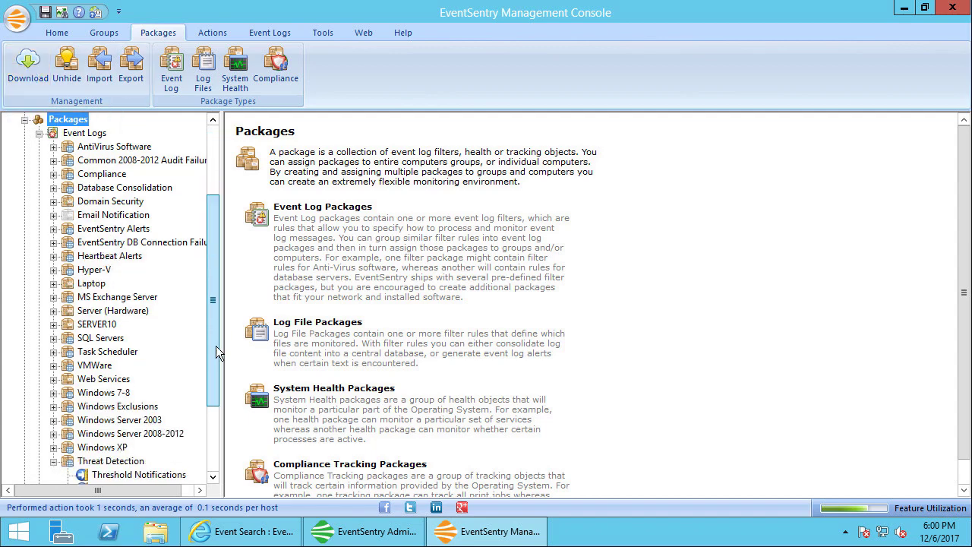
scroll(215, 345, "down", 3)
left_click(114, 337)
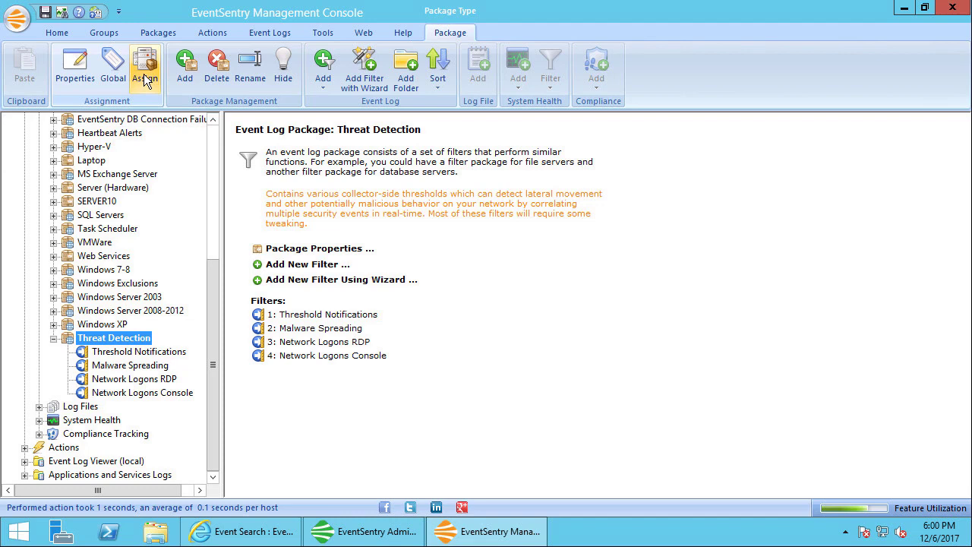
Open the Malware Spreading filter and review its event ID 4688 and process-path content filters.
left_click(140, 367)
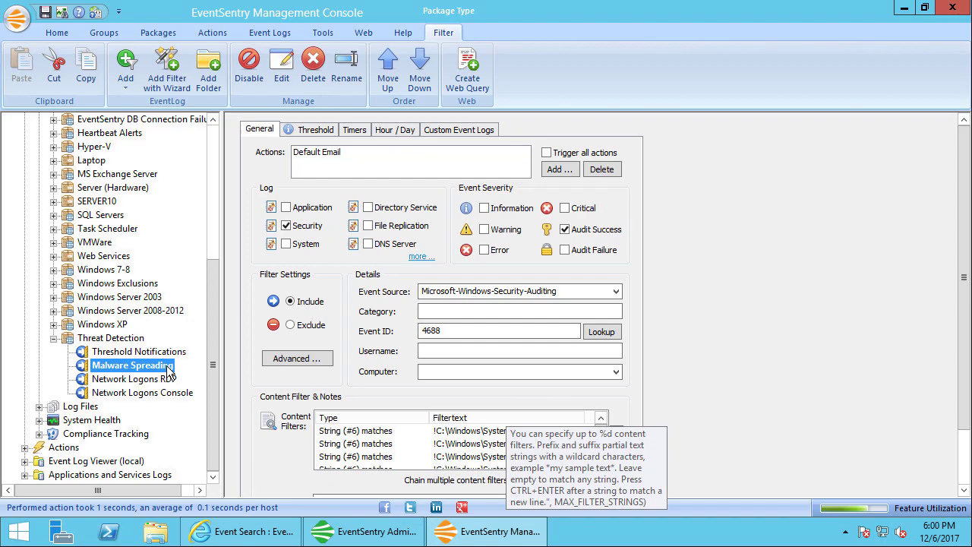
left_click(508, 433)
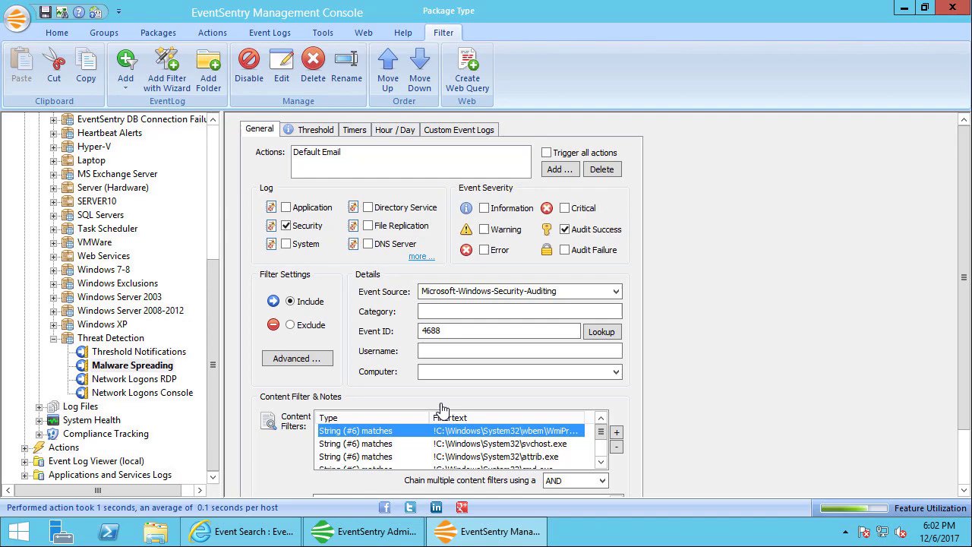
left_click(453, 331)
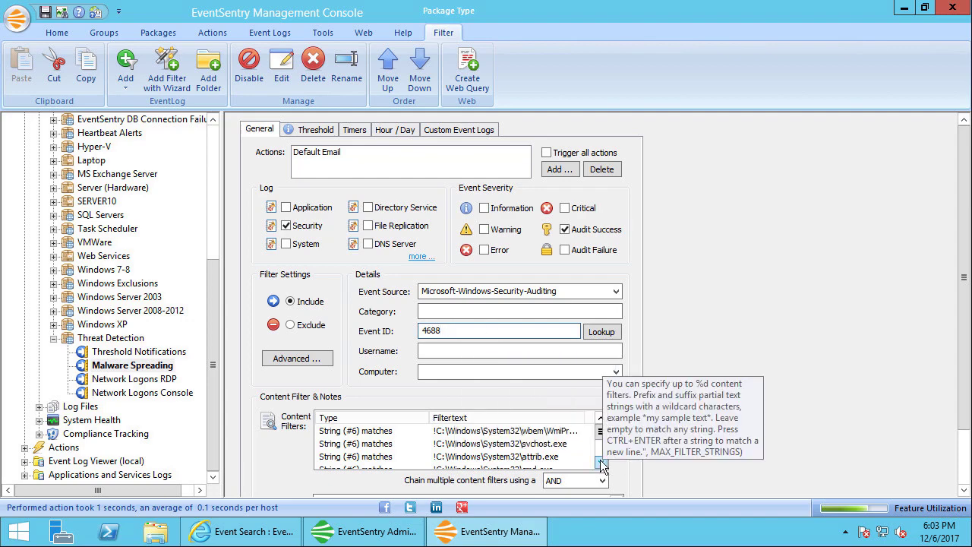
Show Malware Spreading's threshold: 5 events per 30 seconds, Warning severity, grouped by computer.
left_click(315, 130)
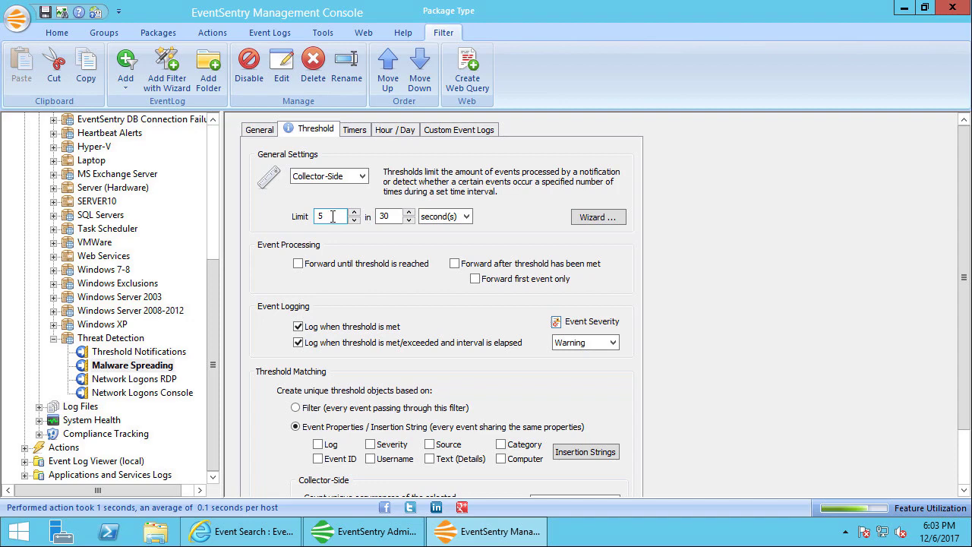
left_click(390, 216)
left_click_drag(958, 190, 958, 228)
scroll(251, 242, "up", 1)
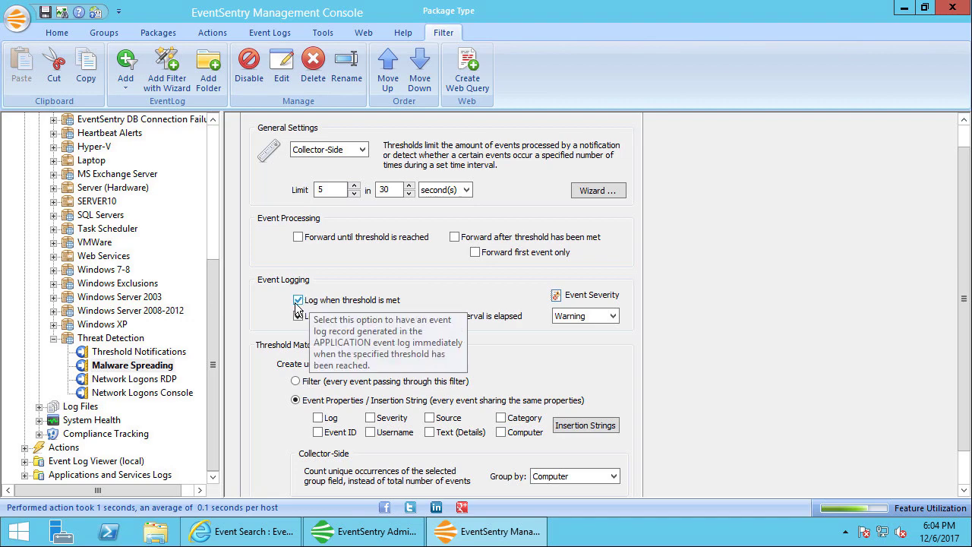
mouse_move(300, 325)
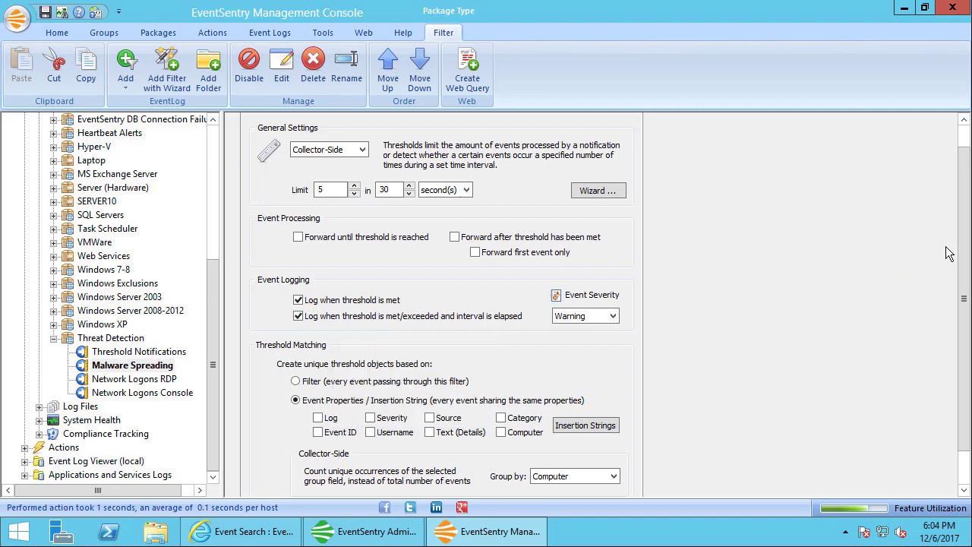
scroll(957, 295, "down", 2)
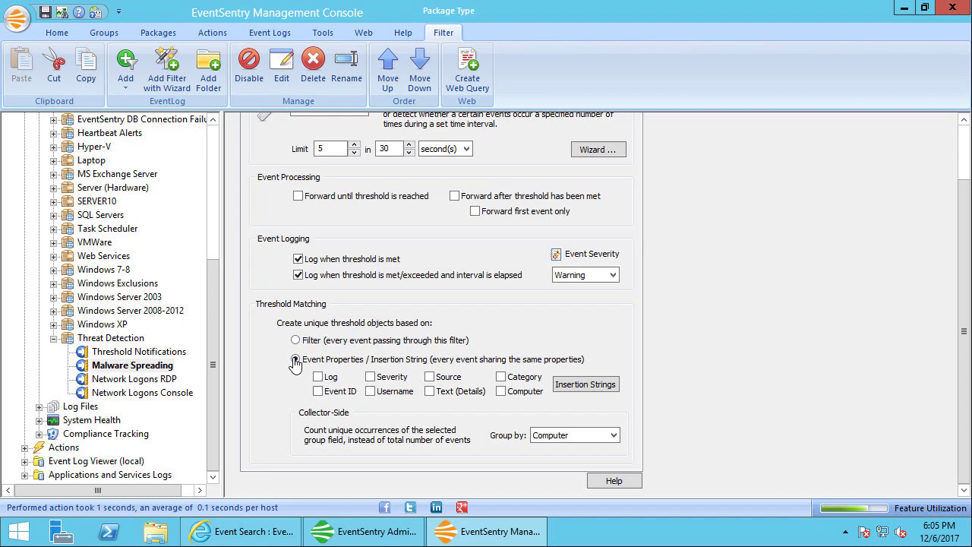
left_click(295, 362)
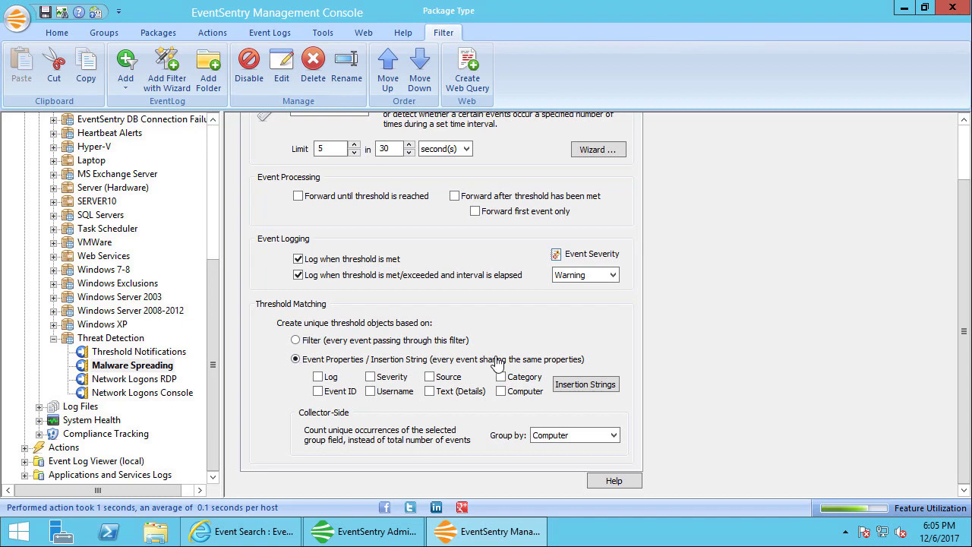
left_click(586, 384)
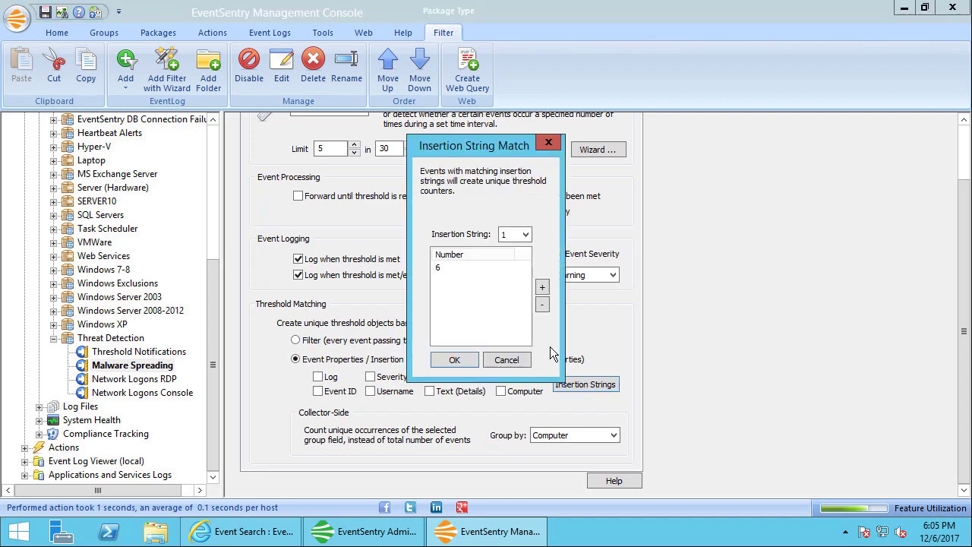
left_click(449, 269)
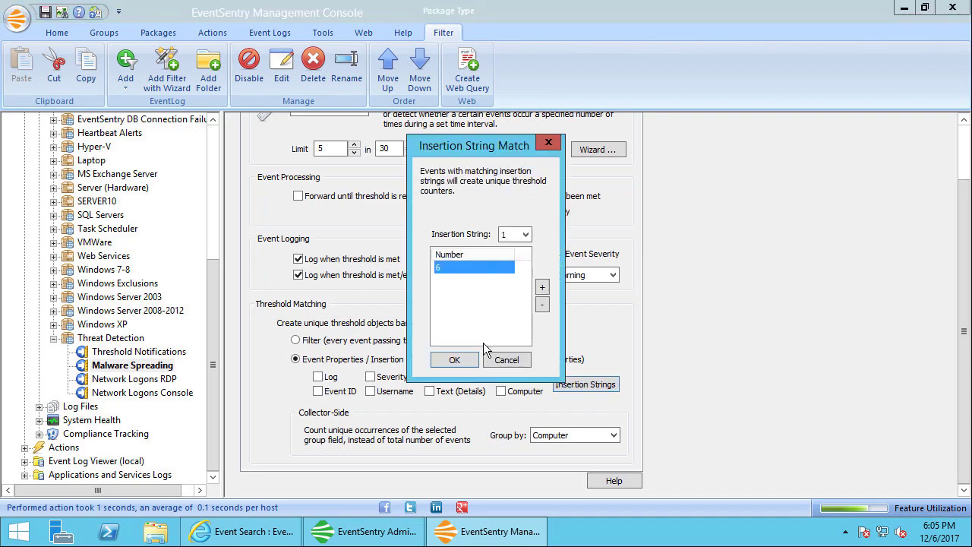
left_click(440, 268)
left_click(513, 360)
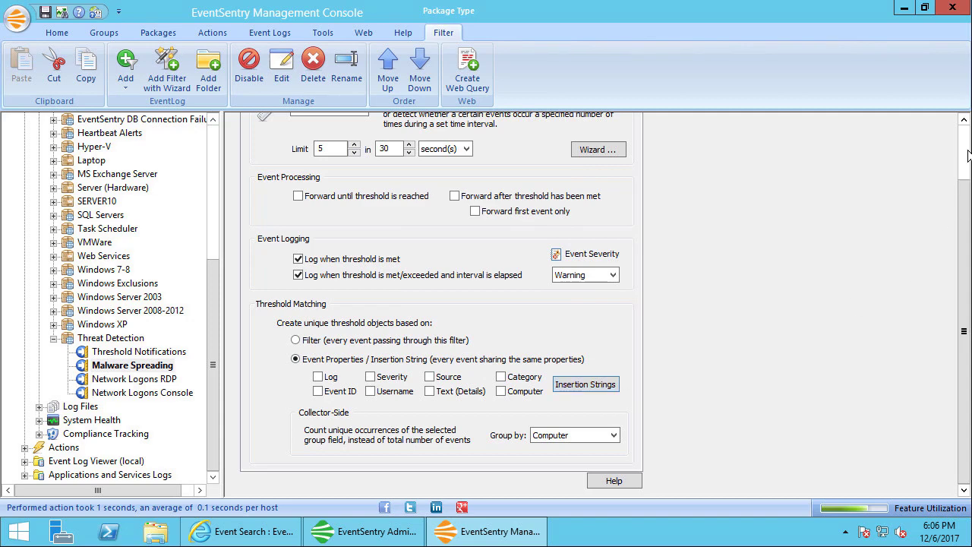
left_click_drag(967, 155, 969, 141)
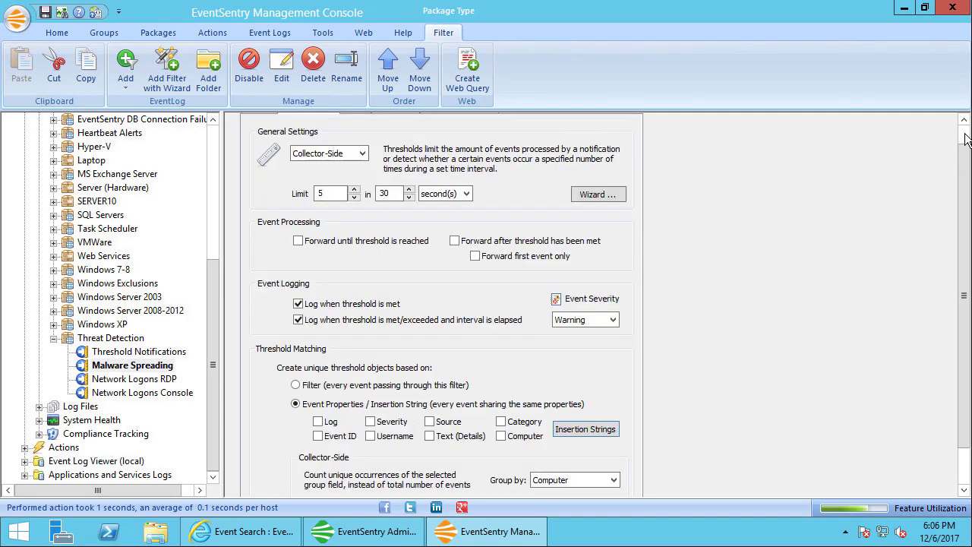
Look up event 4688's message text and confirm %6 is the new process name.
scroll(357, 142, "up", 1)
left_click(260, 130)
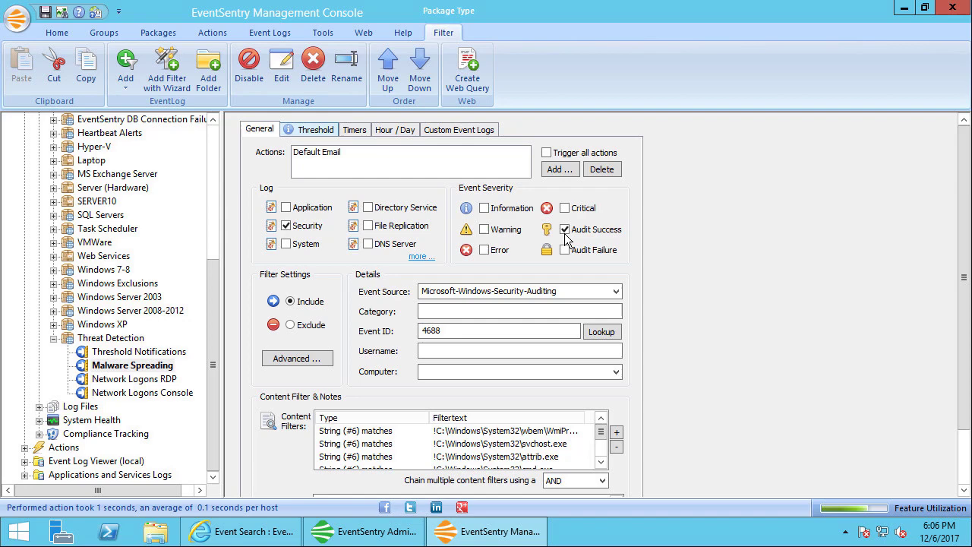
left_click(601, 331)
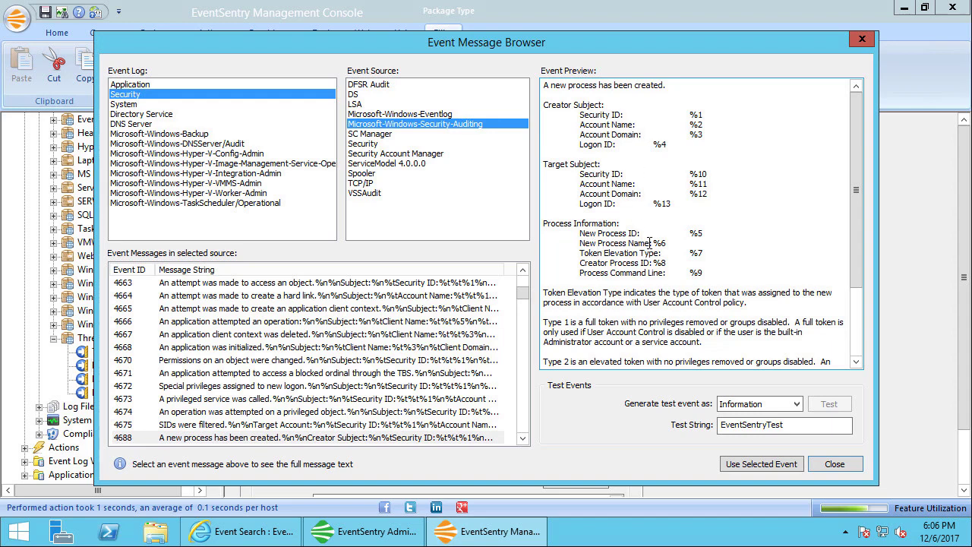
left_click_drag(653, 243, 667, 243)
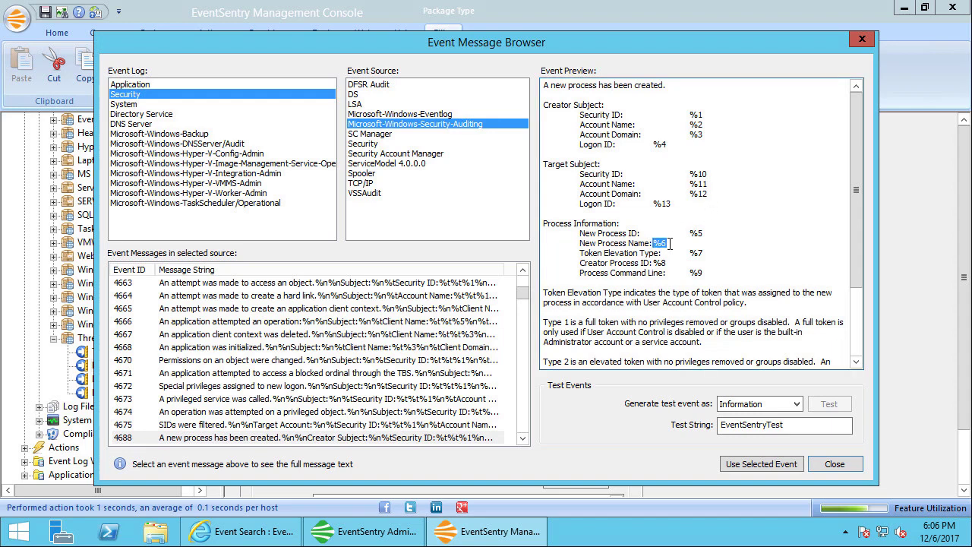
left_click(831, 466)
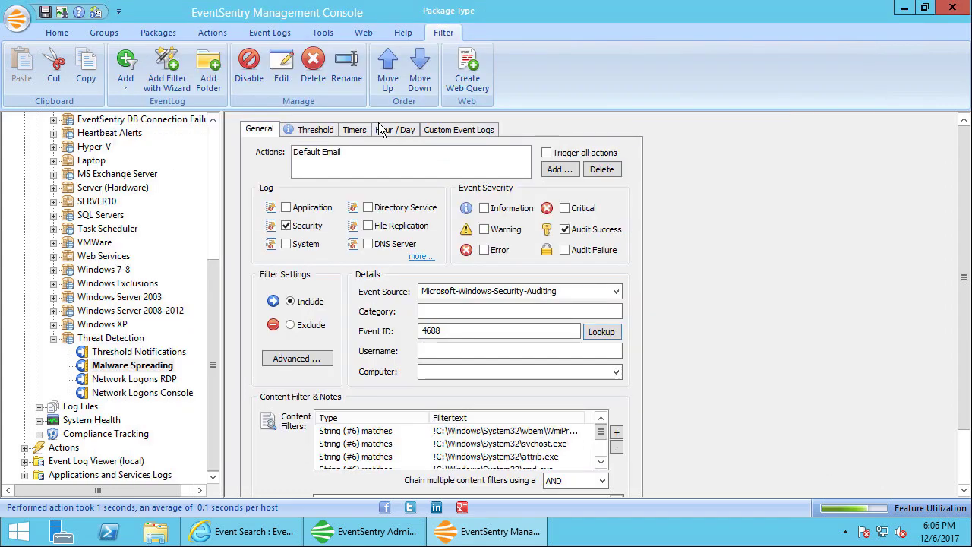
Open the Event Message Browser from Tools > Utilities, close it, and reselect Malware Spreading.
left_click(322, 33)
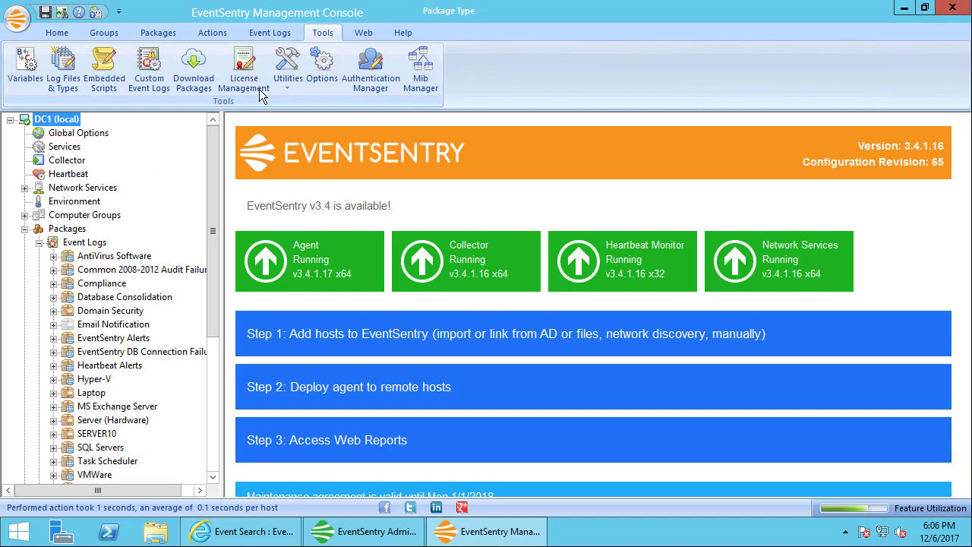
left_click(287, 87)
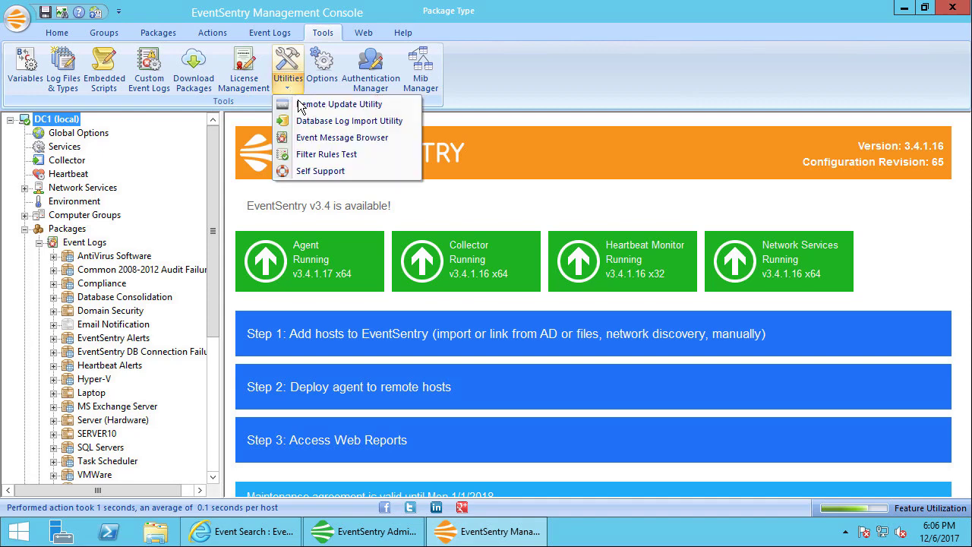
left_click(320, 137)
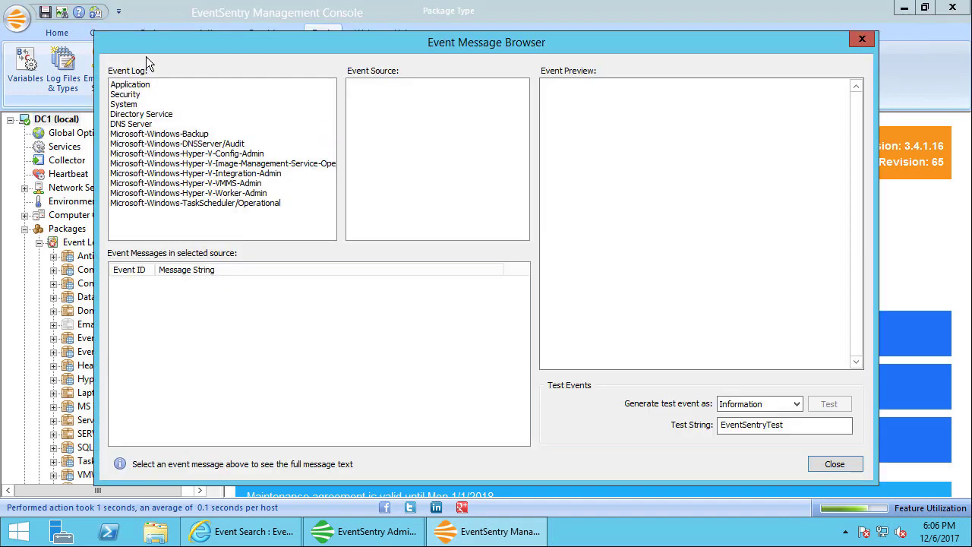
left_click(857, 467)
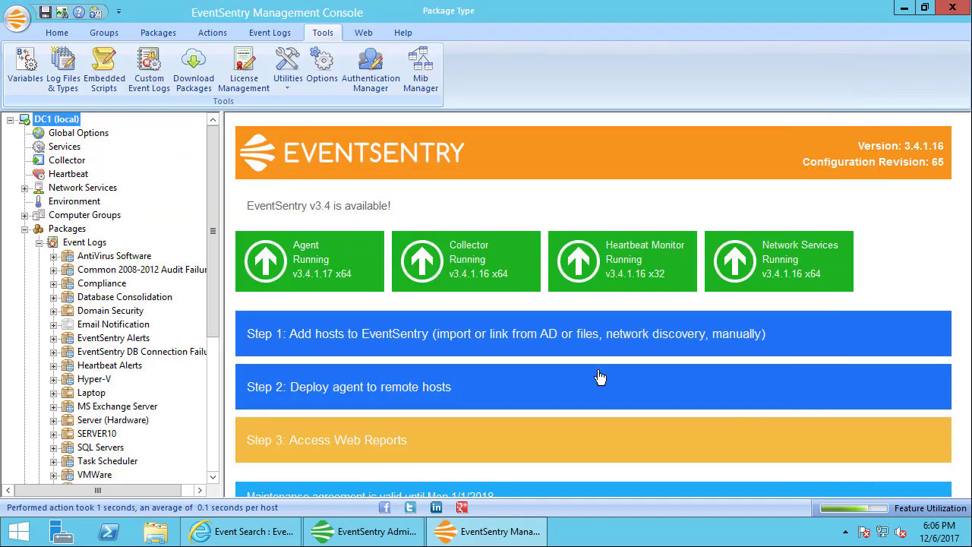
scroll(217, 366, "down", 6)
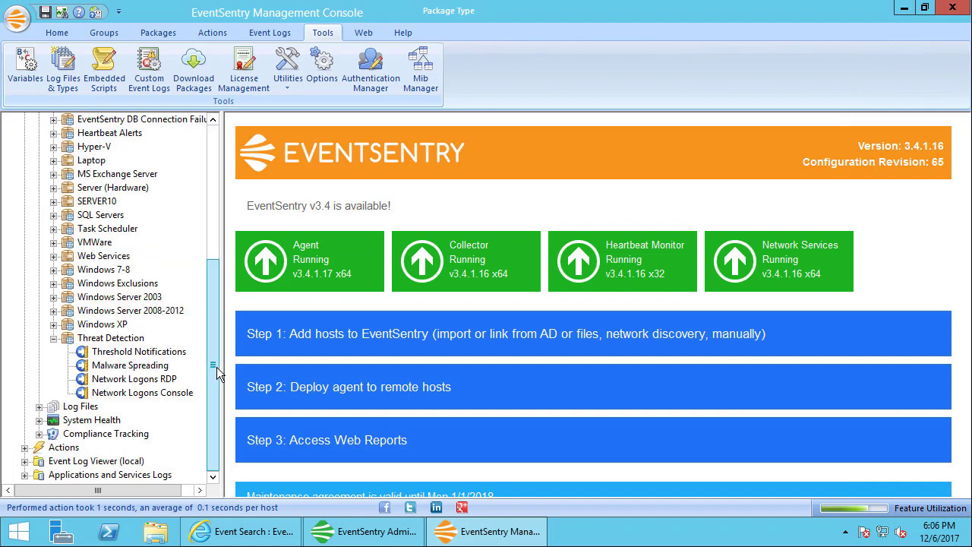
left_click(138, 367)
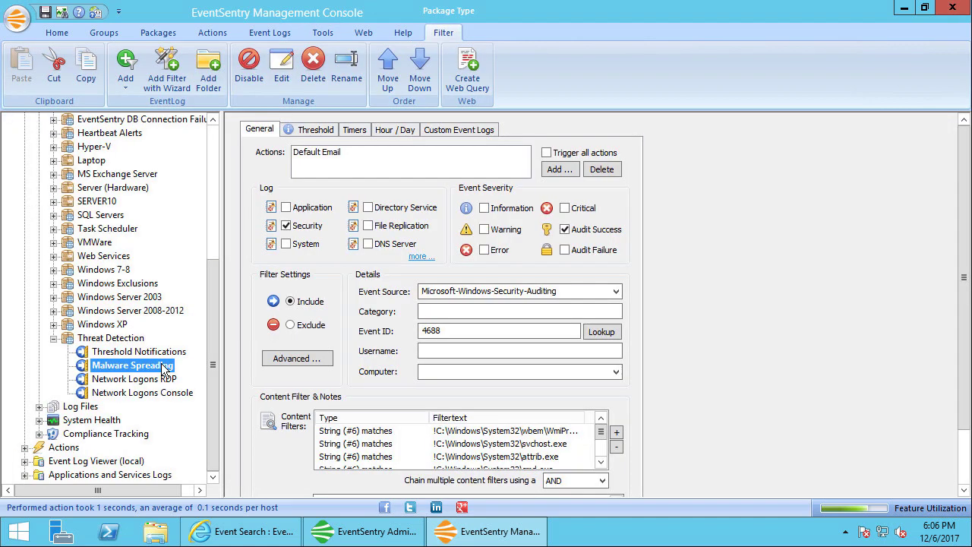
left_click(302, 130)
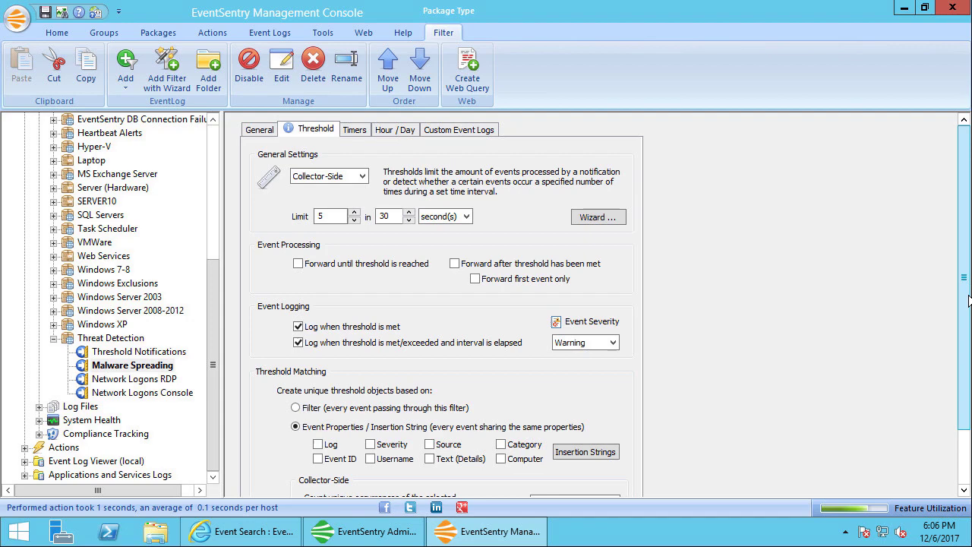
scroll(967, 302, "down", 2)
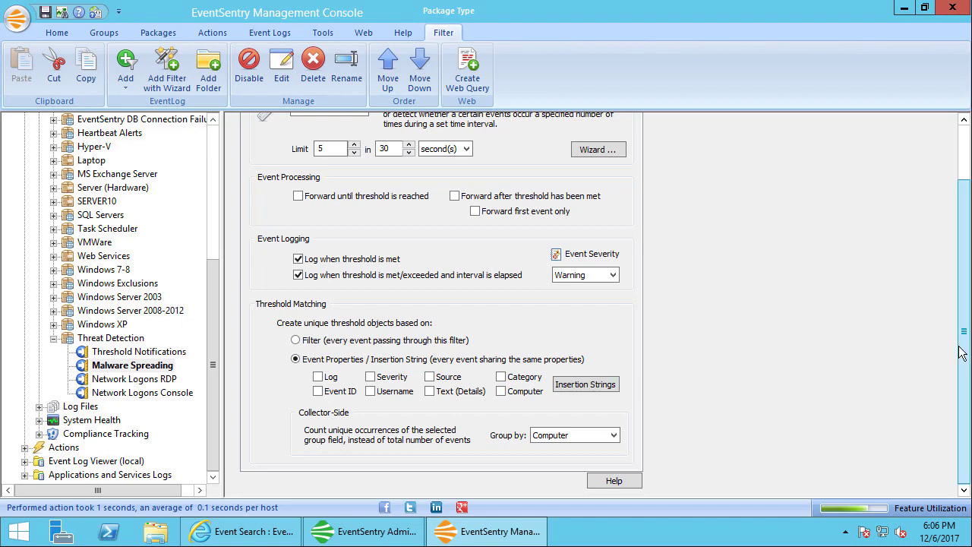
left_click(584, 385)
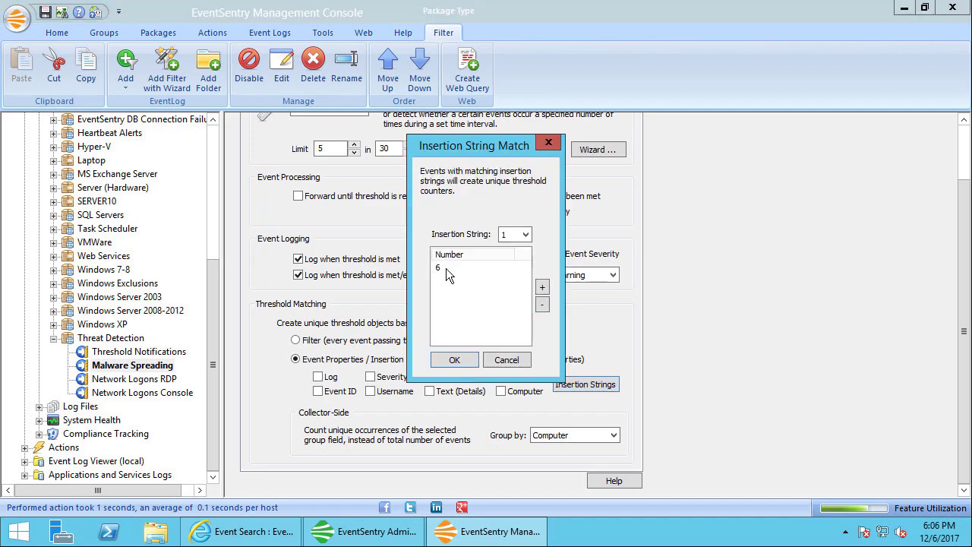
left_click(505, 362)
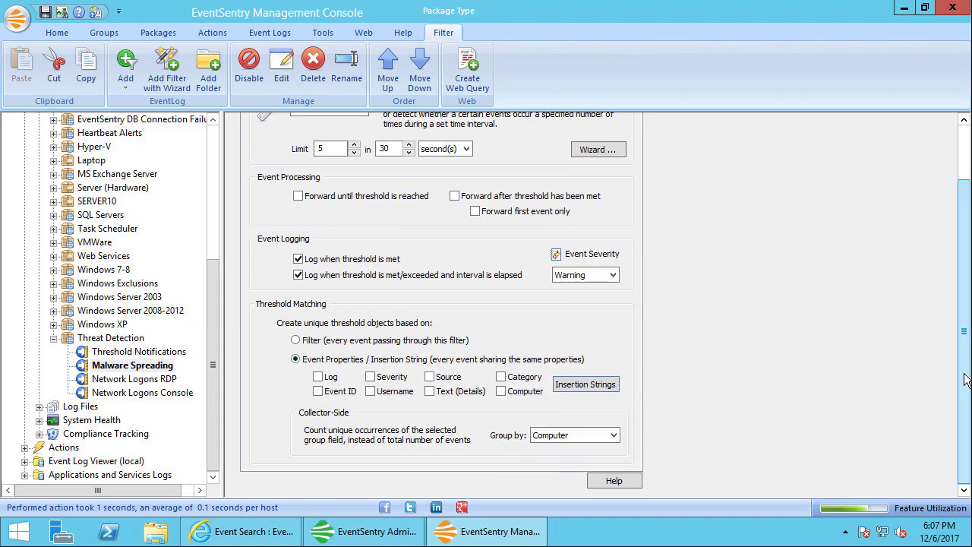
left_click_drag(965, 379, 955, 316)
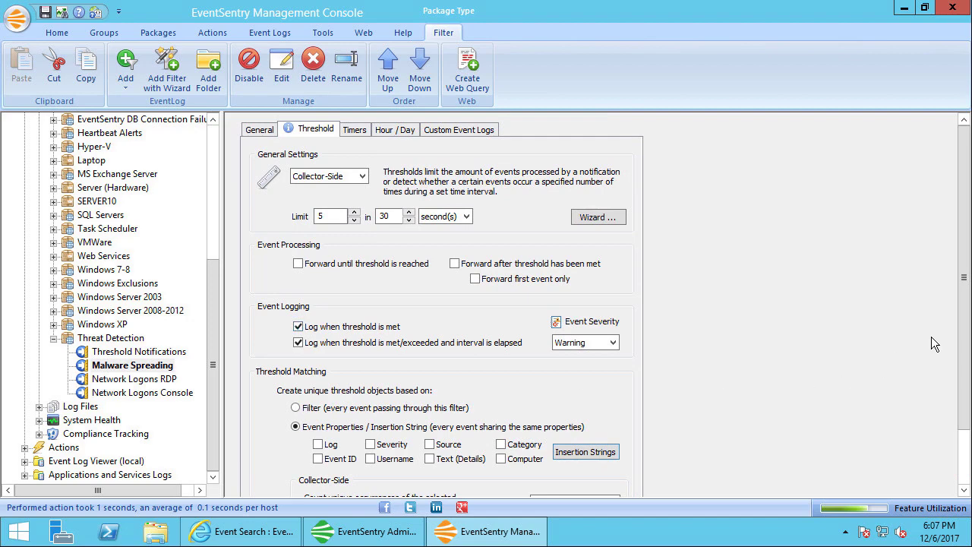
scroll(961, 342, "down", 2)
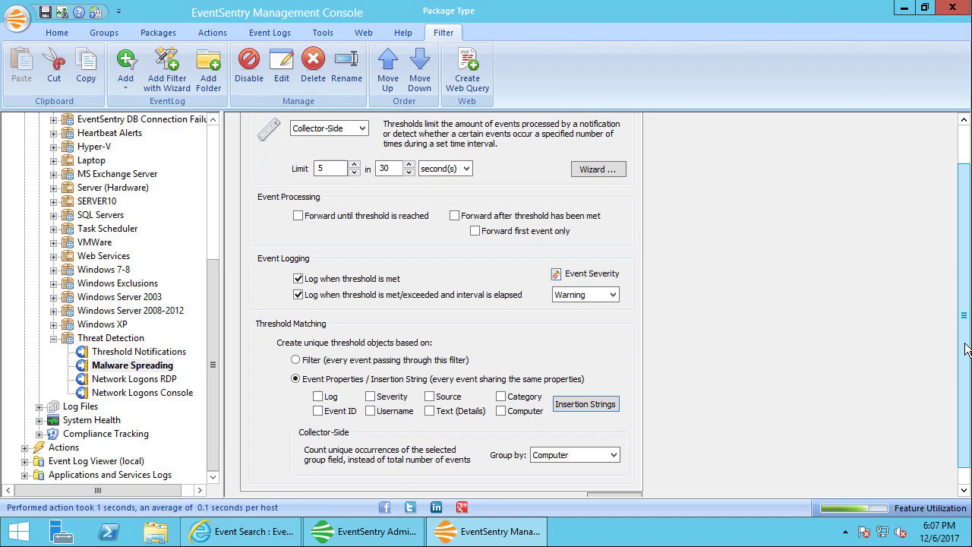
left_click_drag(966, 348, 964, 325)
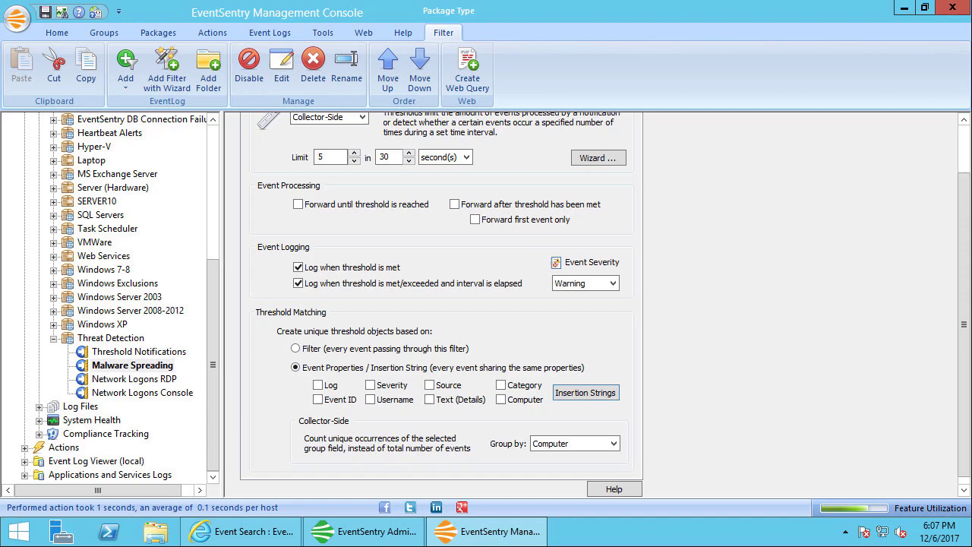
left_click_drag(969, 359, 965, 393)
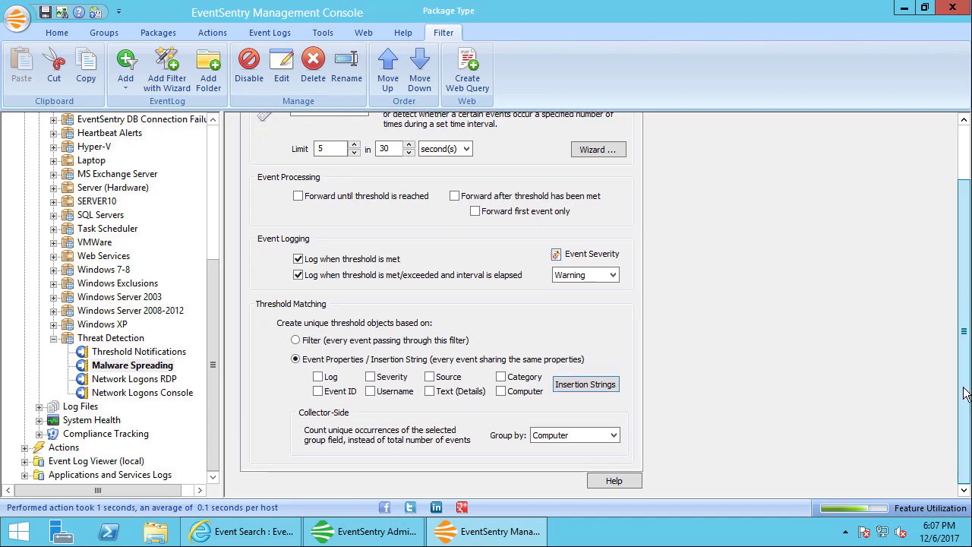
left_click(580, 439)
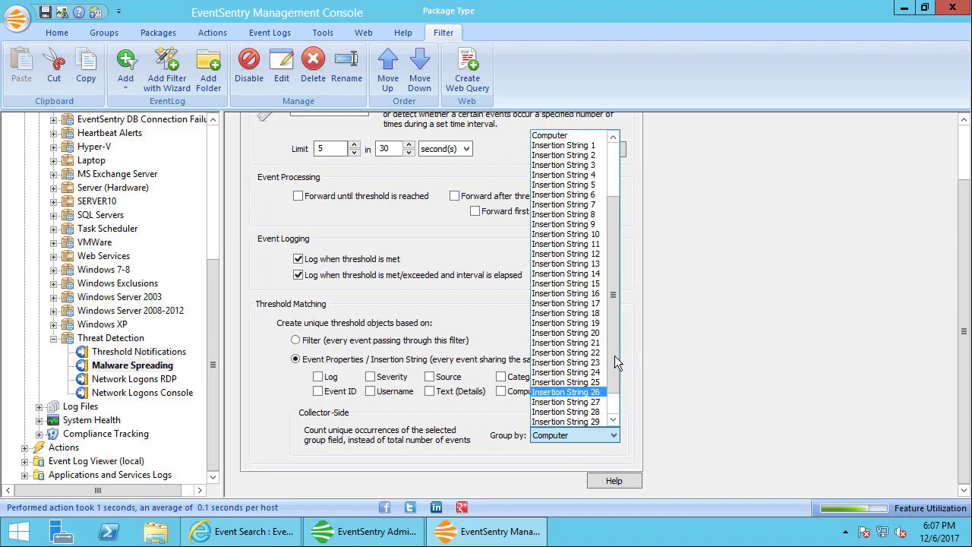
left_click_drag(617, 363, 622, 285)
left_click(757, 342)
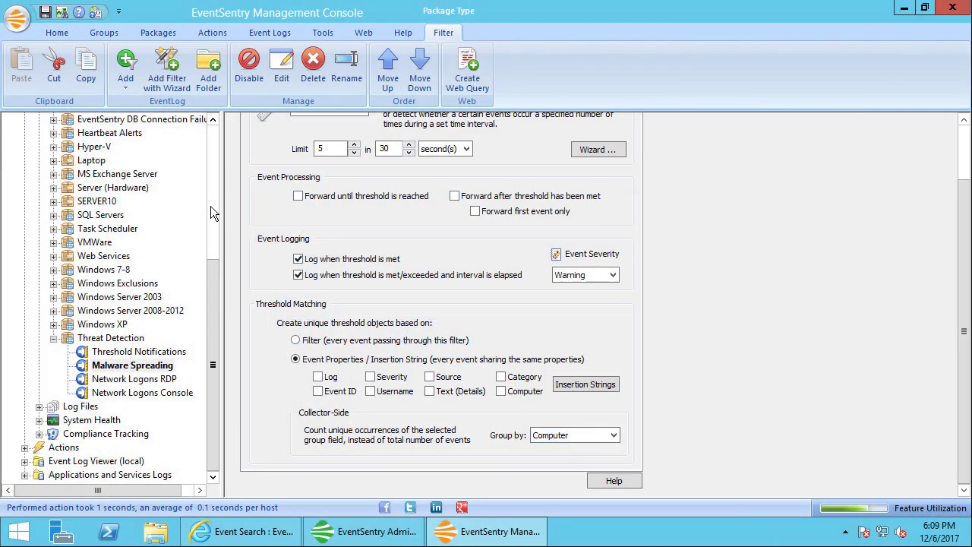
Expand Servers 2012 under Computer Groups, browse hosts SENDER10–SENDER14, and settle on SENDER10's summary.
left_click(211, 206)
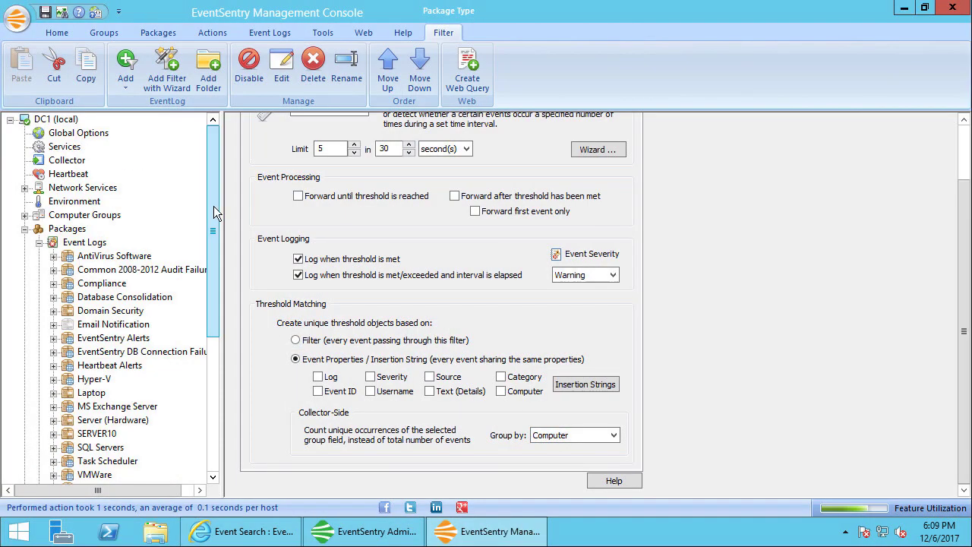
left_click(34, 216)
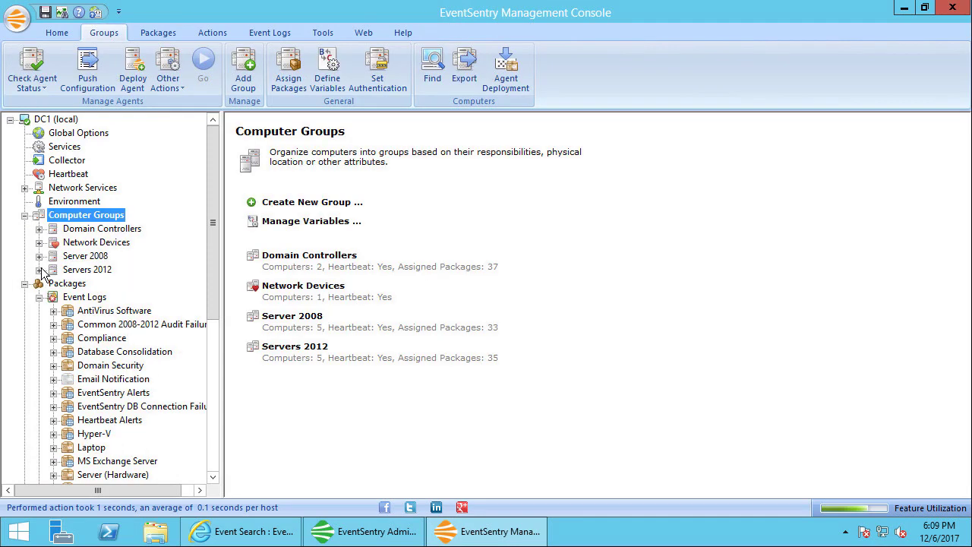
left_click(53, 271)
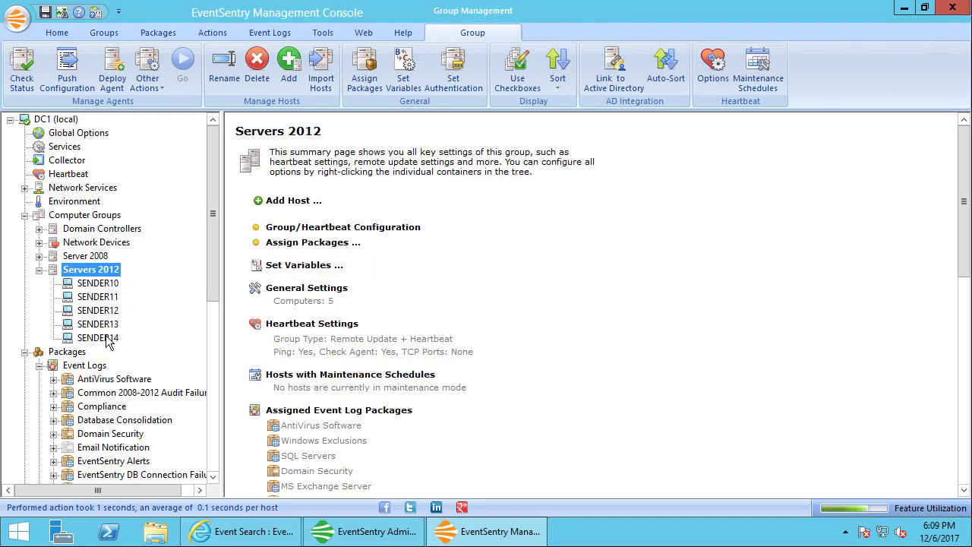
left_click(99, 283)
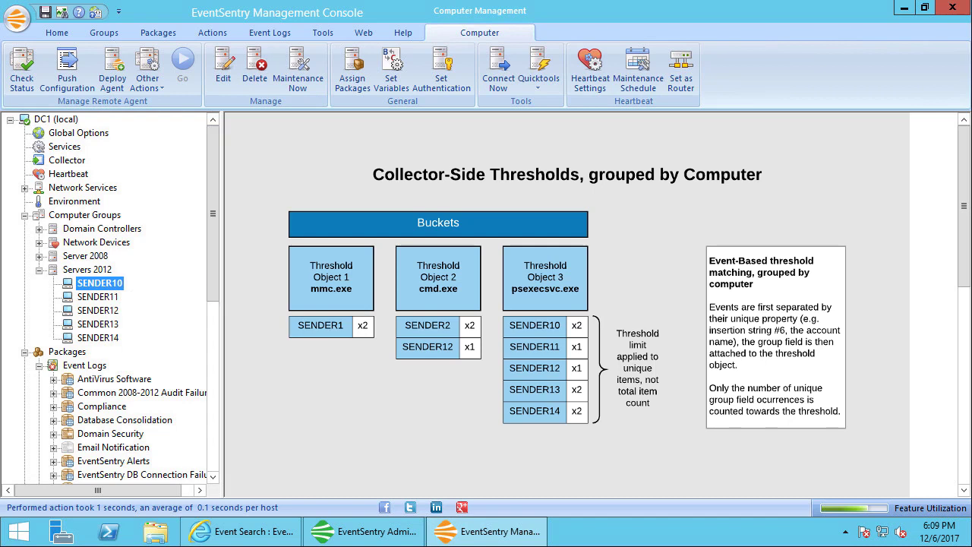
left_click(102, 297)
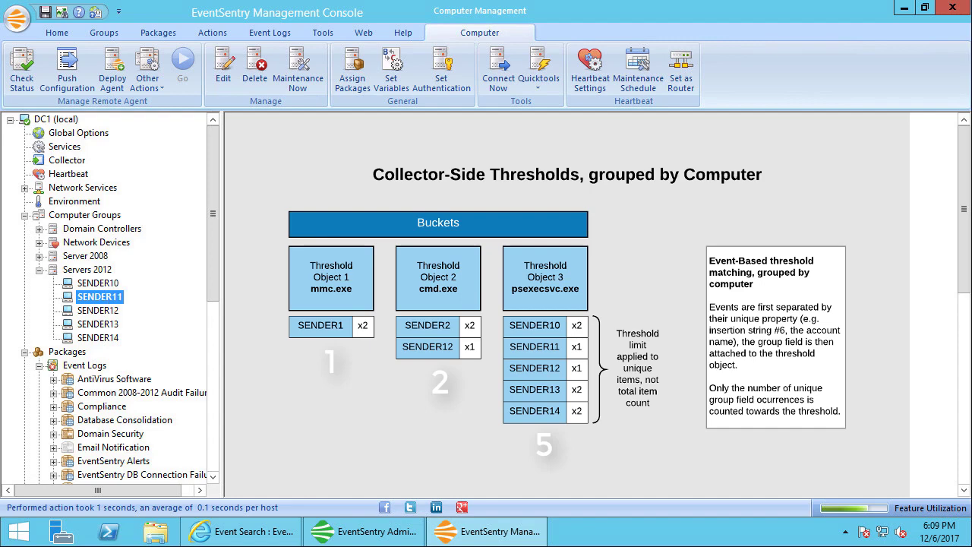
left_click(84, 310)
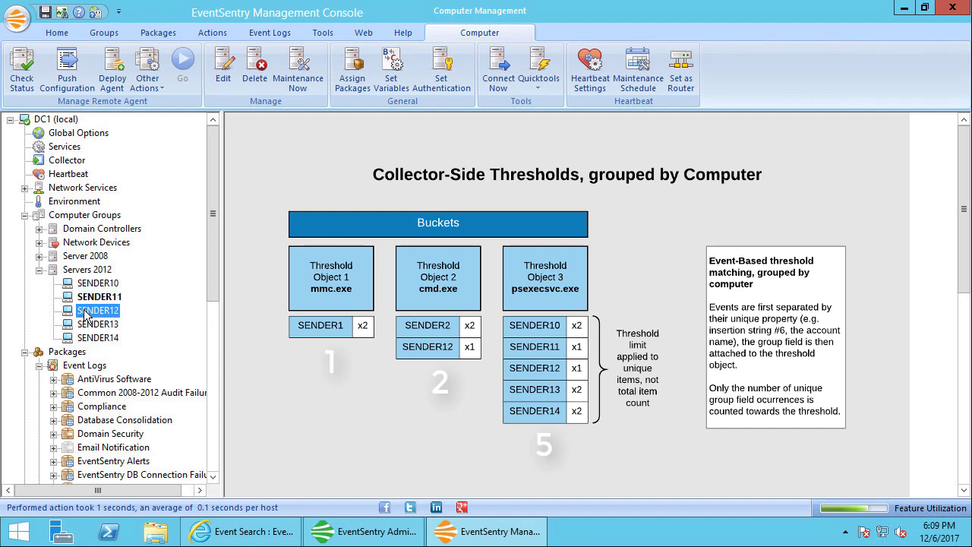
left_click(106, 353)
left_click(104, 339)
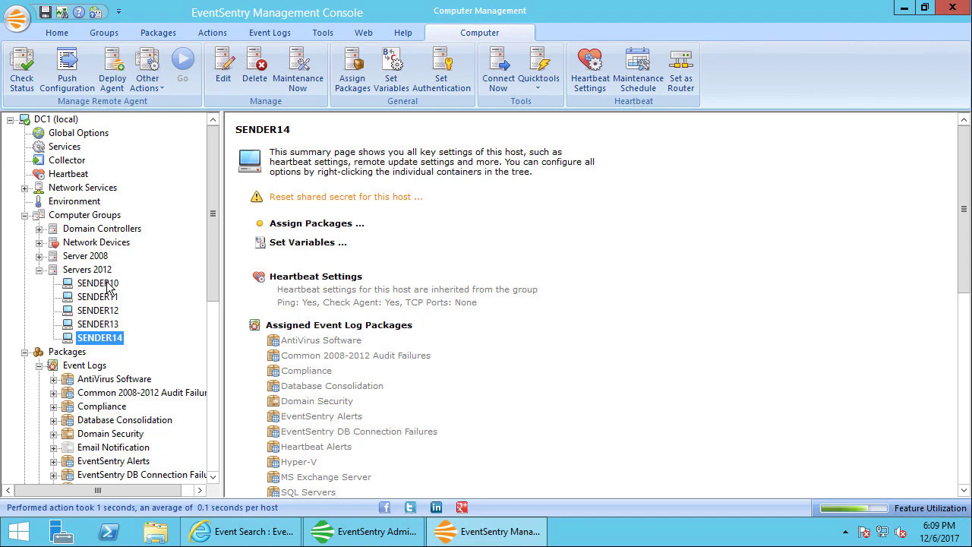
left_click(107, 284)
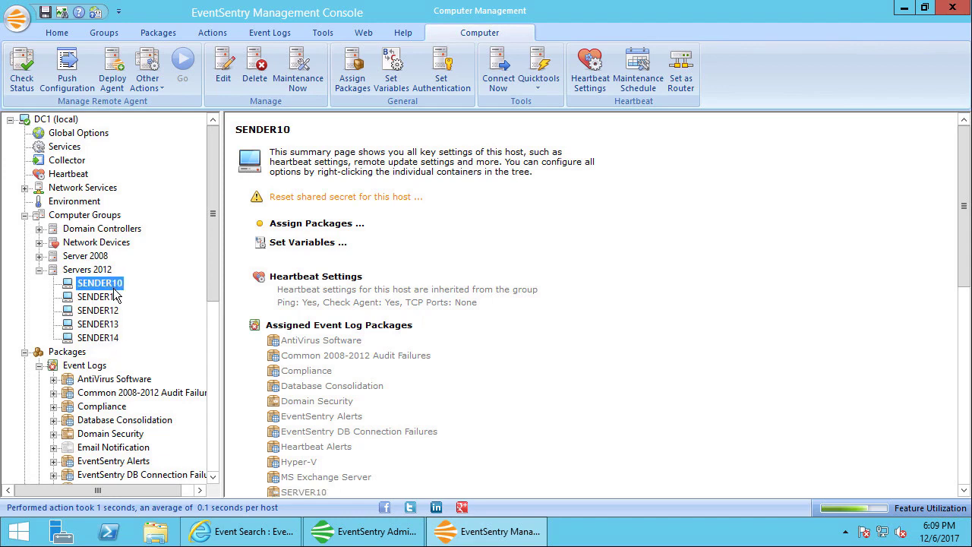
left_click(213, 327)
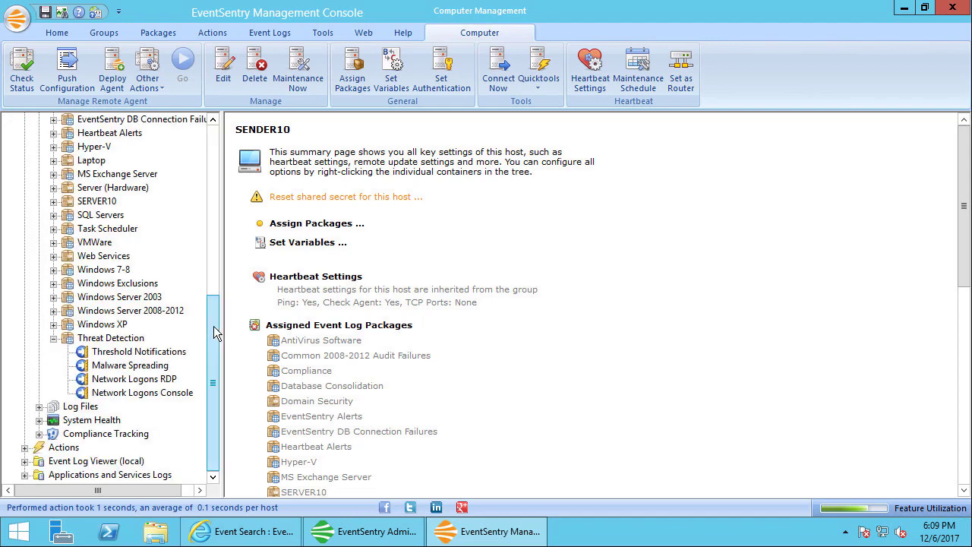
Review the Threshold Notifications filter: Popup action, Application log, EventSentry Collector source, event ID 1211.
left_click(140, 365)
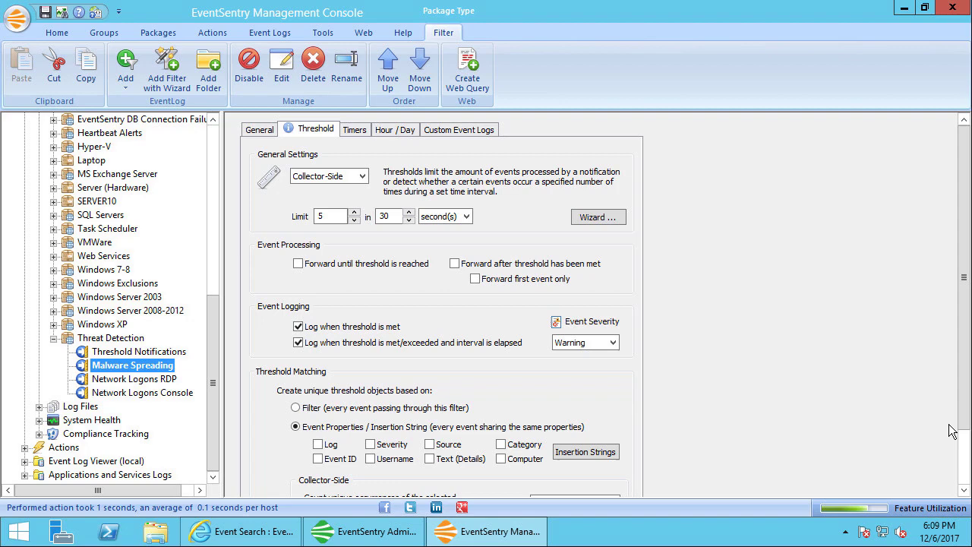
scroll(965, 448, "down", 2)
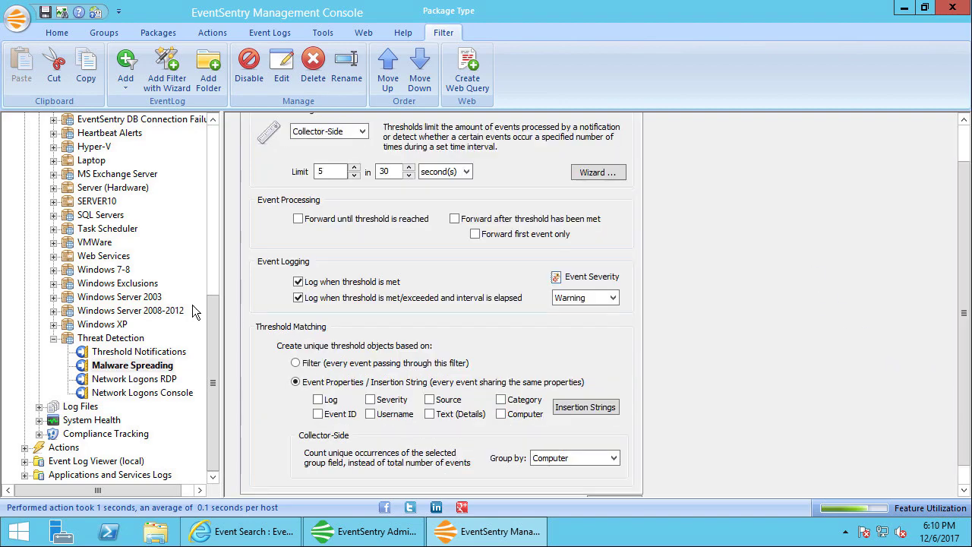
left_click(139, 352)
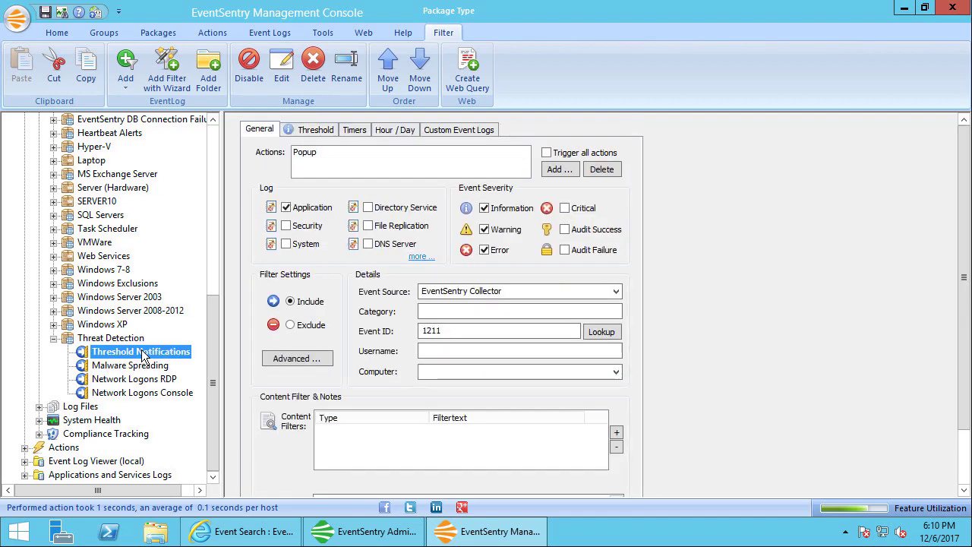
left_click(312, 153)
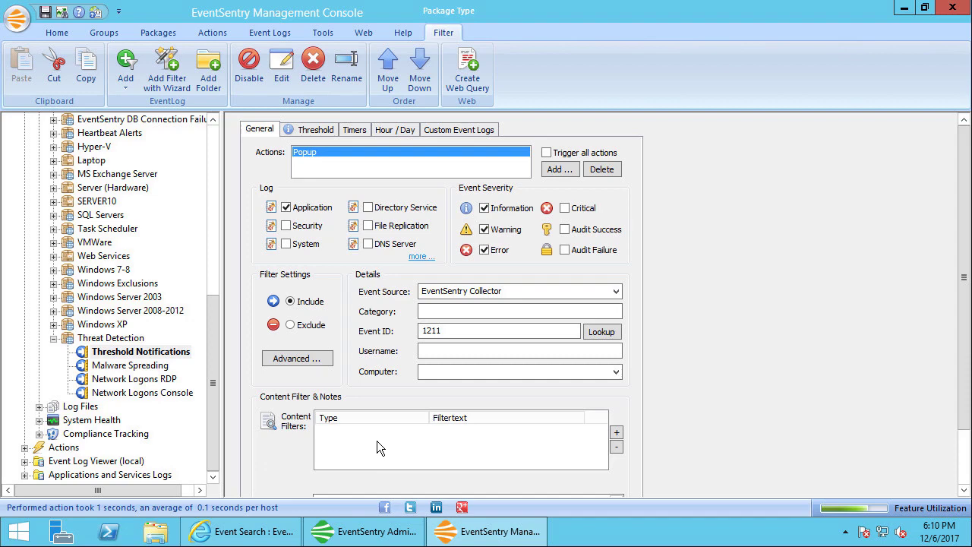
mouse_move(449, 333)
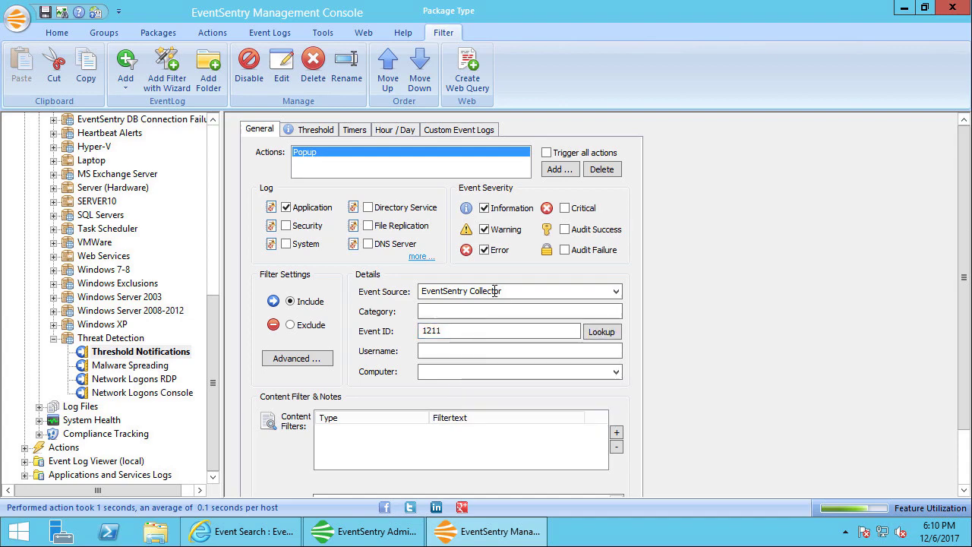
mouse_move(358, 151)
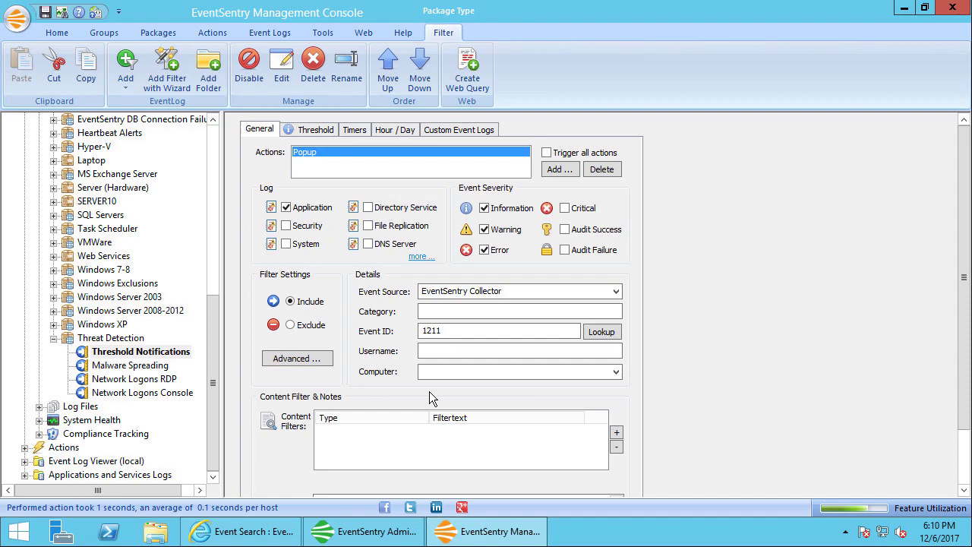
Switch from the console to Admin Assistant and expand EventSentry Groups for the ipconfig.exe run.
left_click(55, 340)
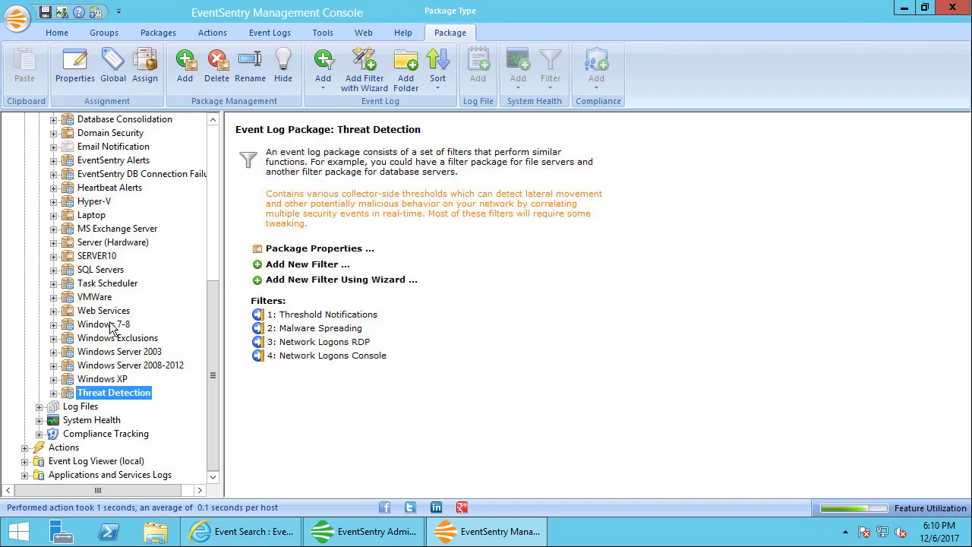
left_click(903, 9)
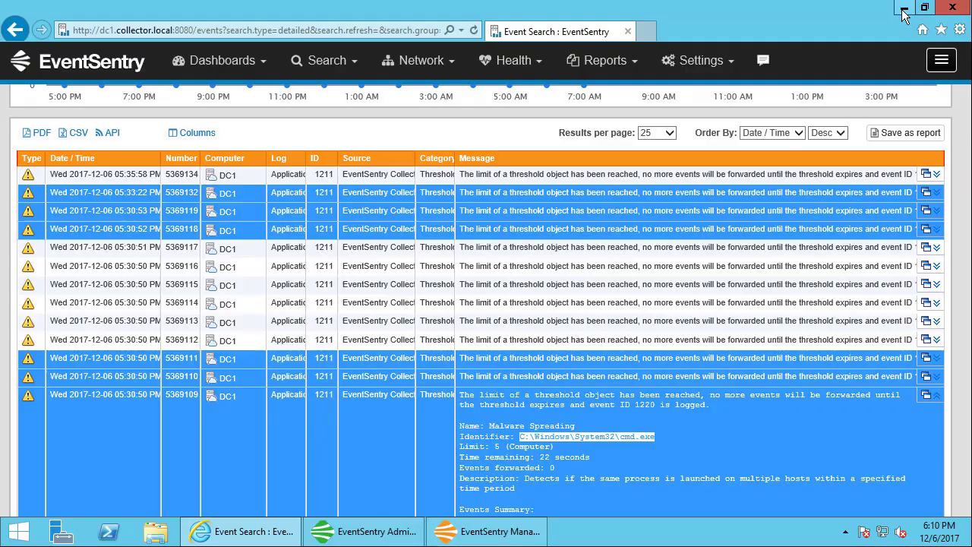
left_click(903, 10)
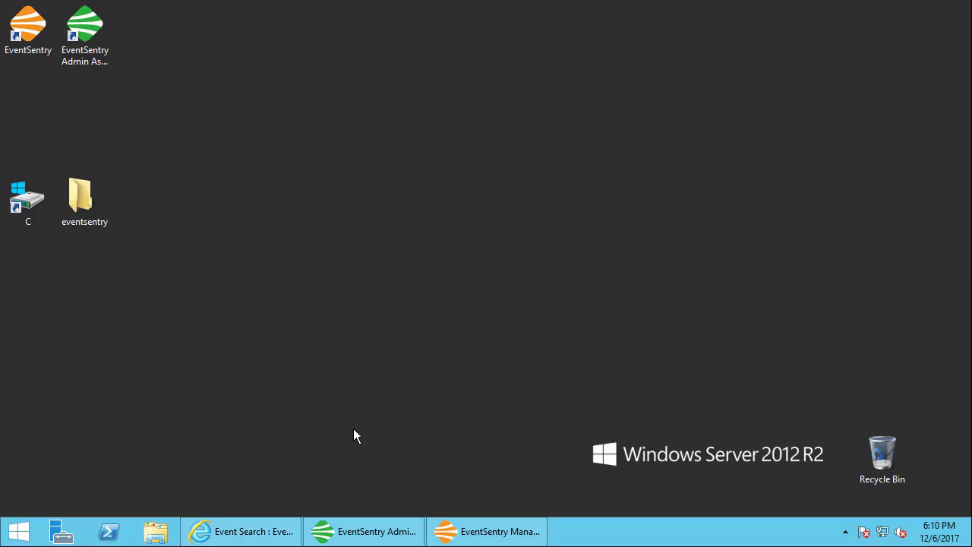
left_click(347, 532)
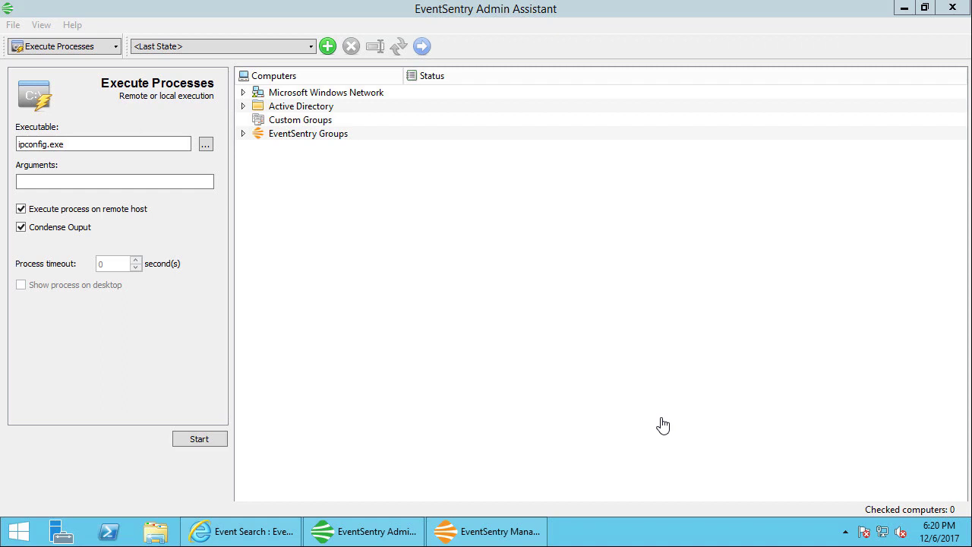
left_click(244, 133)
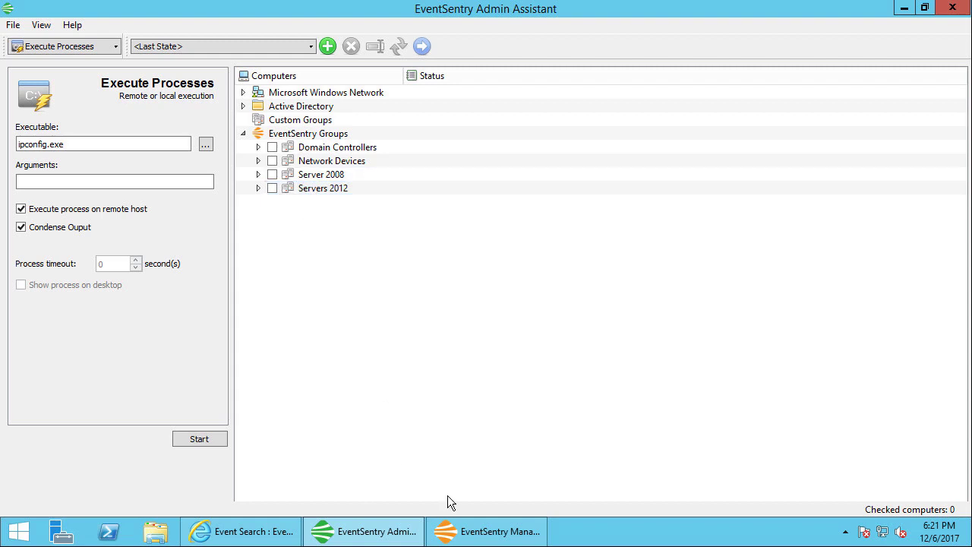
Check the Server 2008 and Servers 2012 groups so all ten computers are ipconfig.exe targets.
left_click(258, 175)
left_click(258, 175)
left_click(258, 188)
left_click(258, 175)
left_click(272, 175)
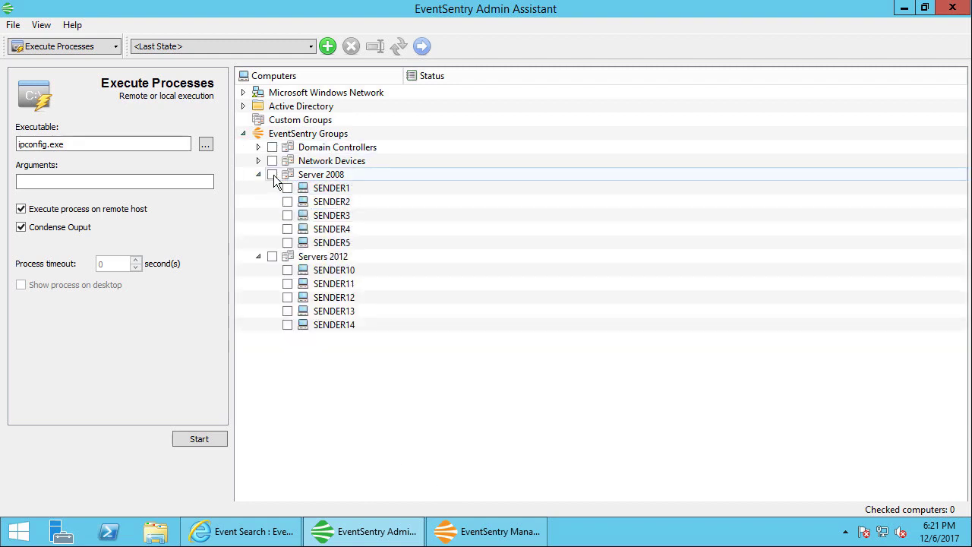
left_click(273, 256)
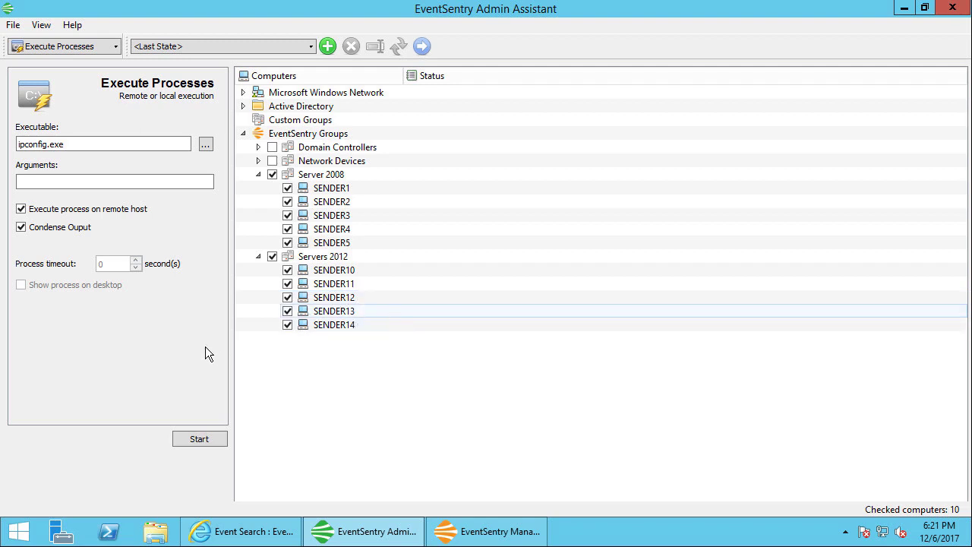
left_click(115, 47)
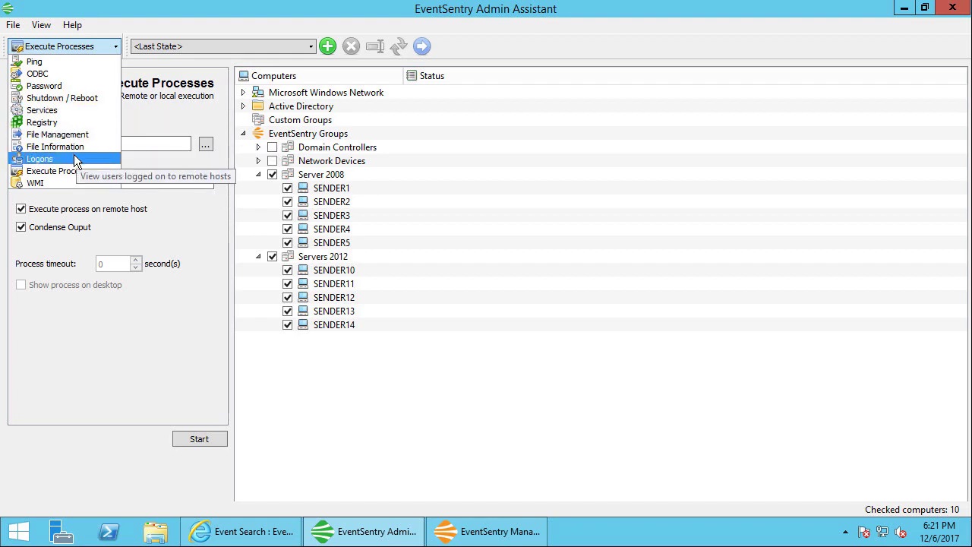
left_click(189, 287)
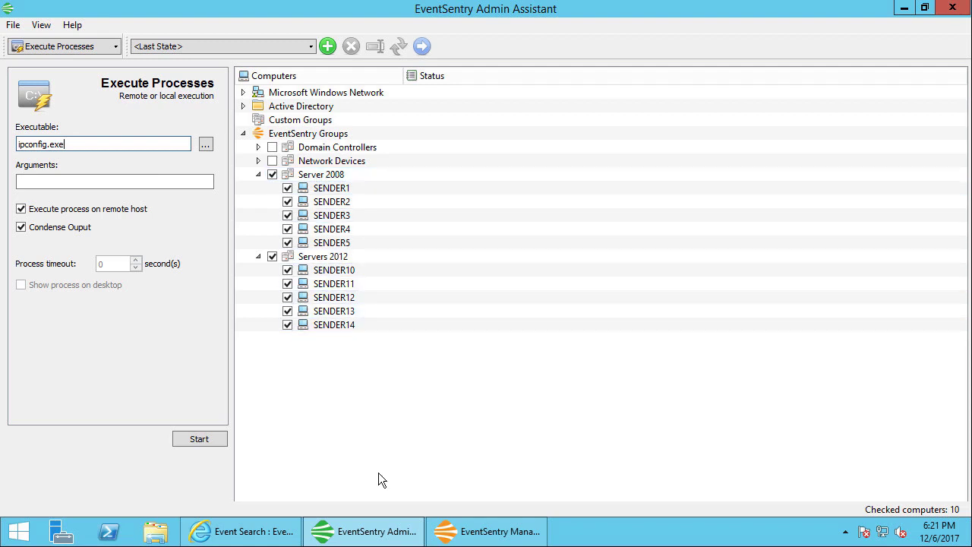
left_click(337, 192)
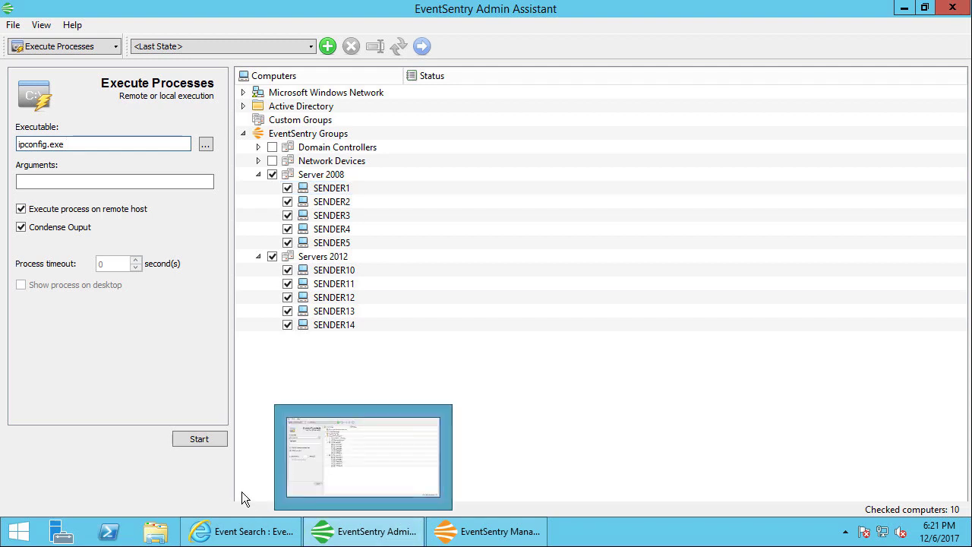
Run ipconfig.exe on the ten computers and dismiss the Malware Spreading threshold popup.
left_click(197, 441)
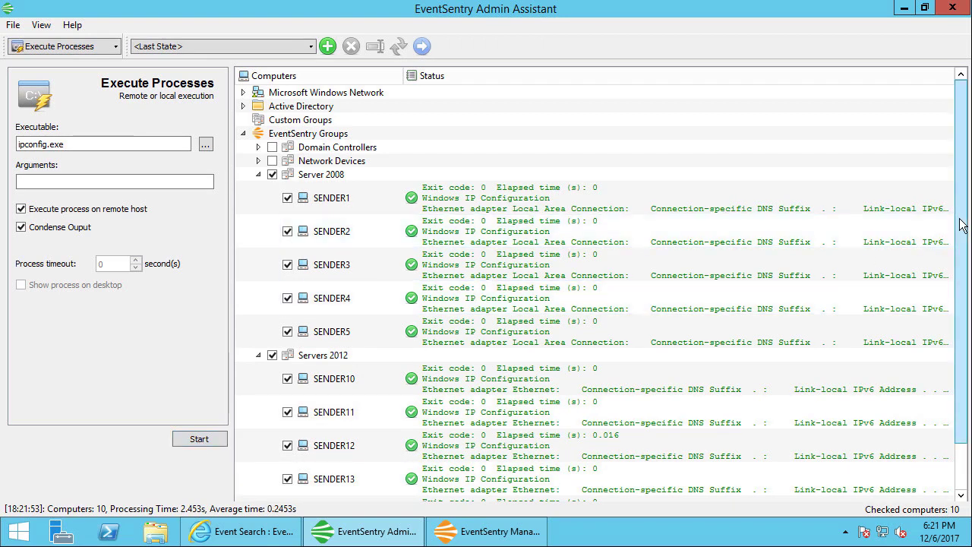
left_click_drag(961, 228, 960, 270)
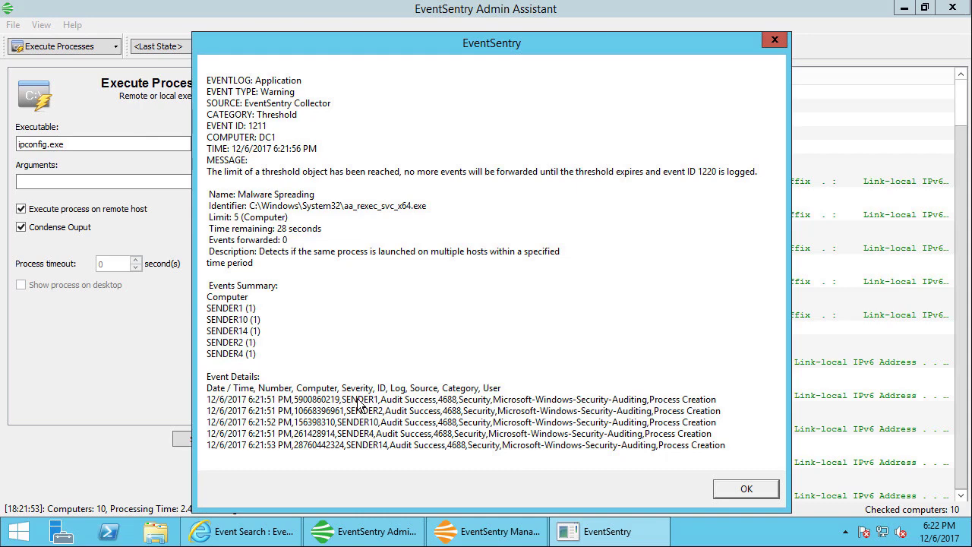
left_click(747, 489)
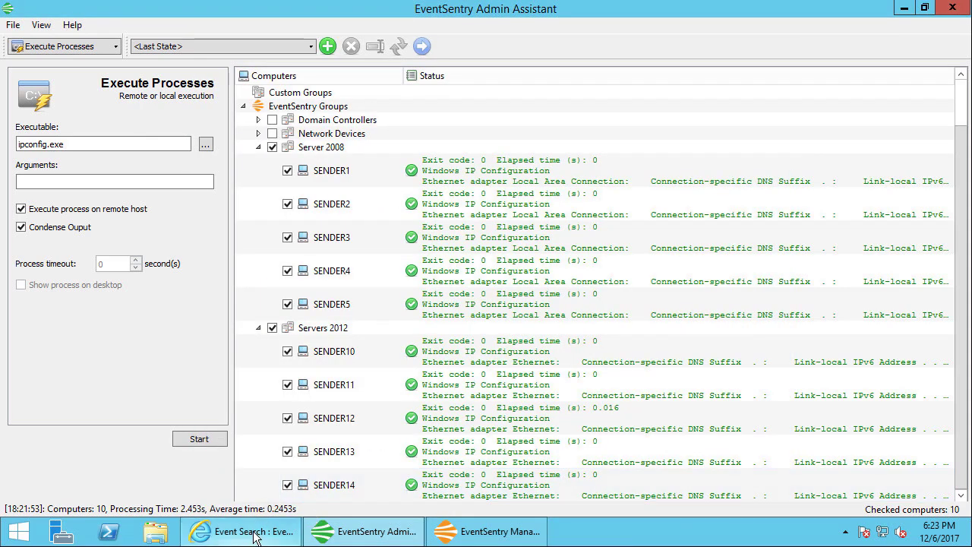
Switch to the browser and re-run the threshold event search.
mouse_move(256, 536)
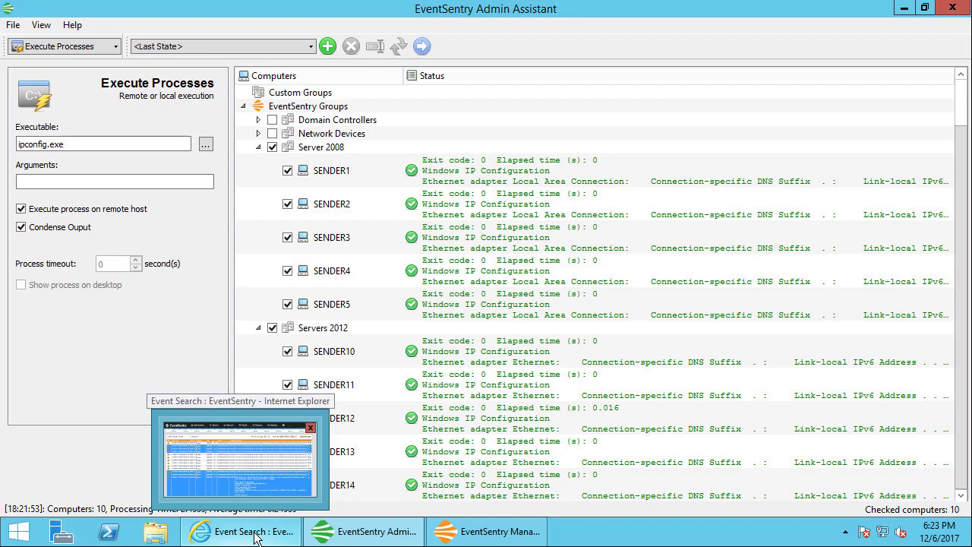
left_click(256, 535)
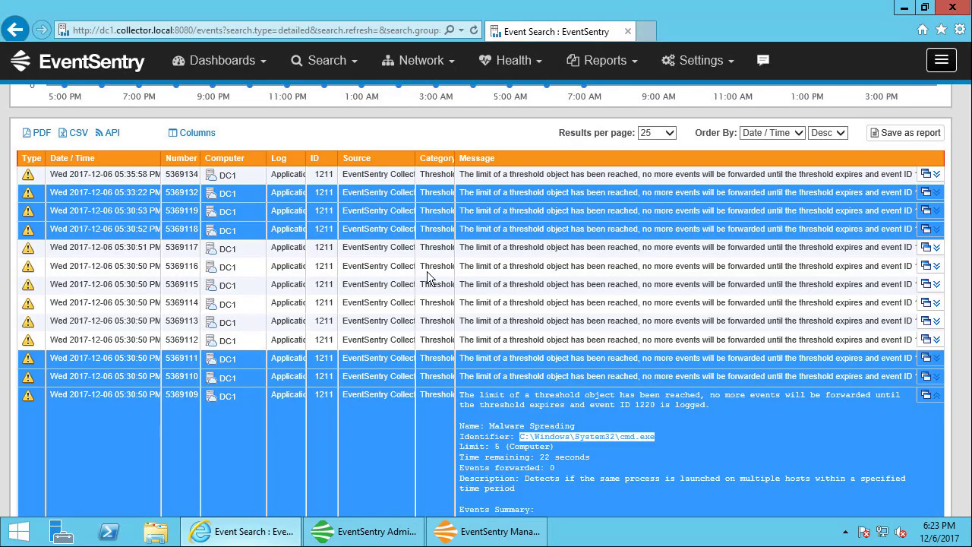
left_click(963, 101)
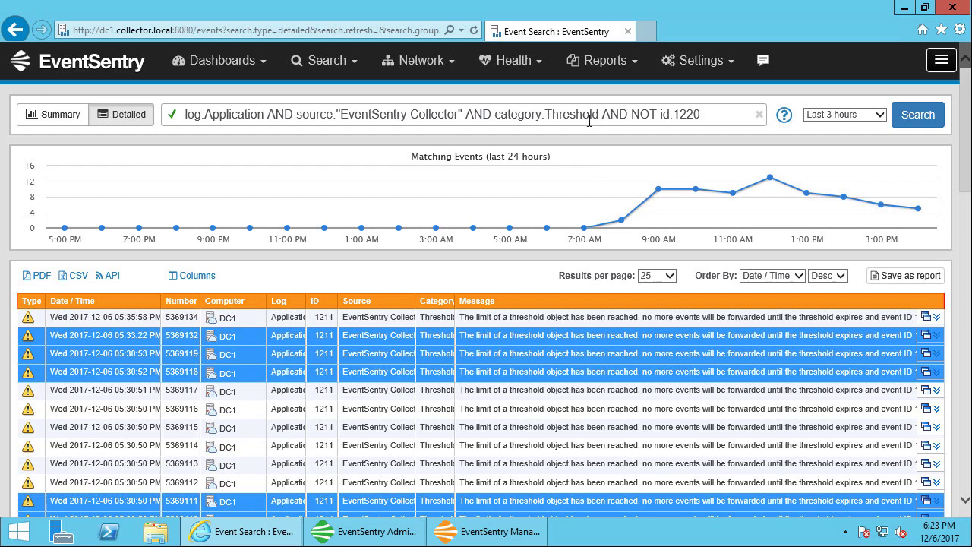
left_click(920, 118)
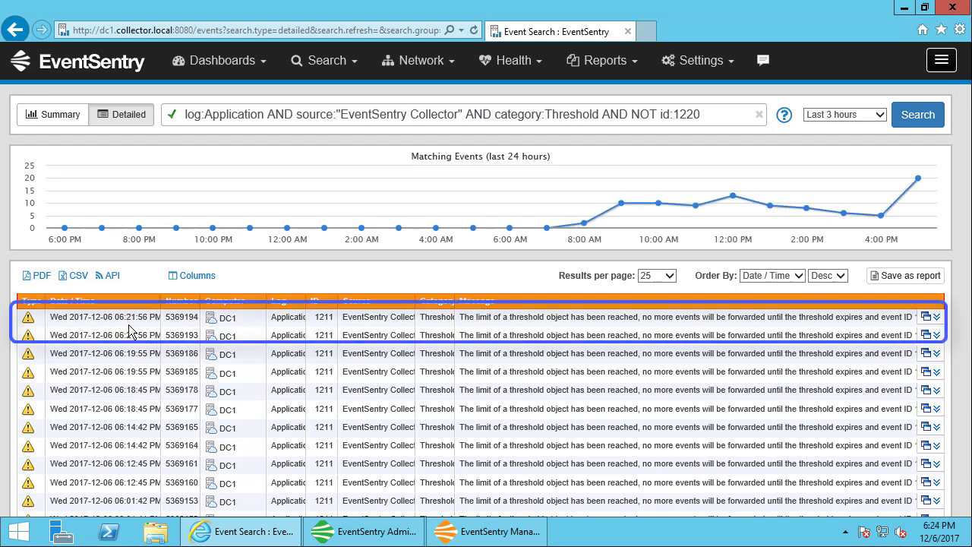
Expand the newest 1211 alert naming ipconfig.exe on SENDER1, SENDER10, SENDER13, SENDER14, SENDER4.
left_click_drag(130, 334, 128, 319)
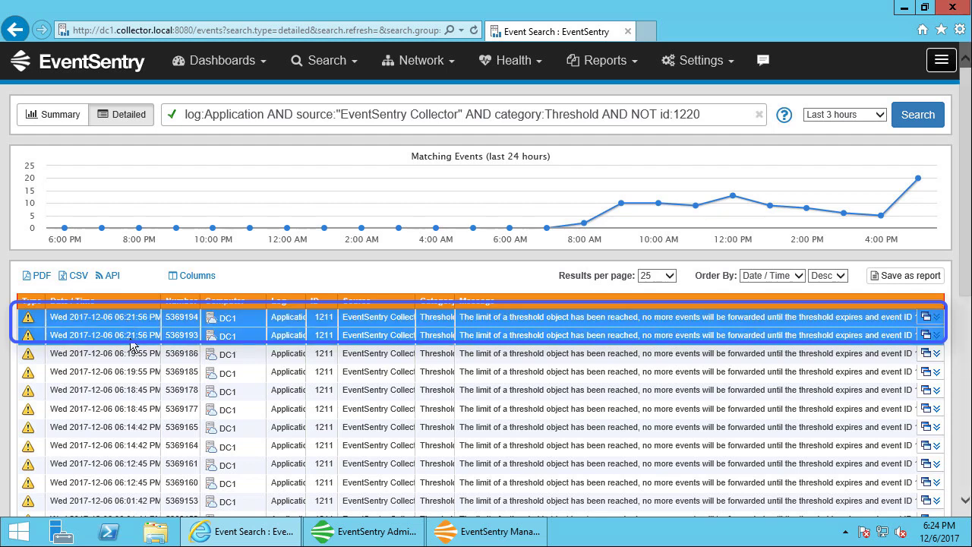
left_click(127, 342)
left_click(127, 342)
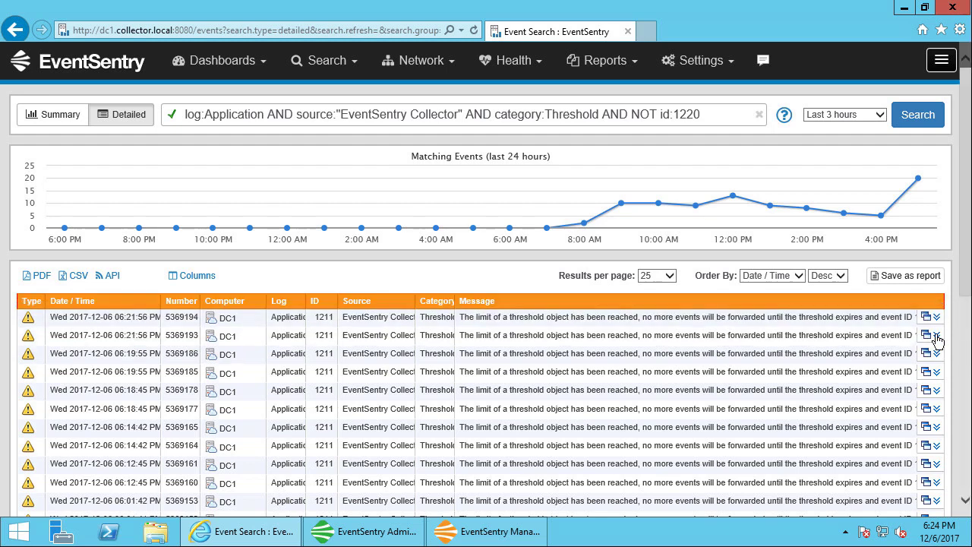
left_click(937, 336)
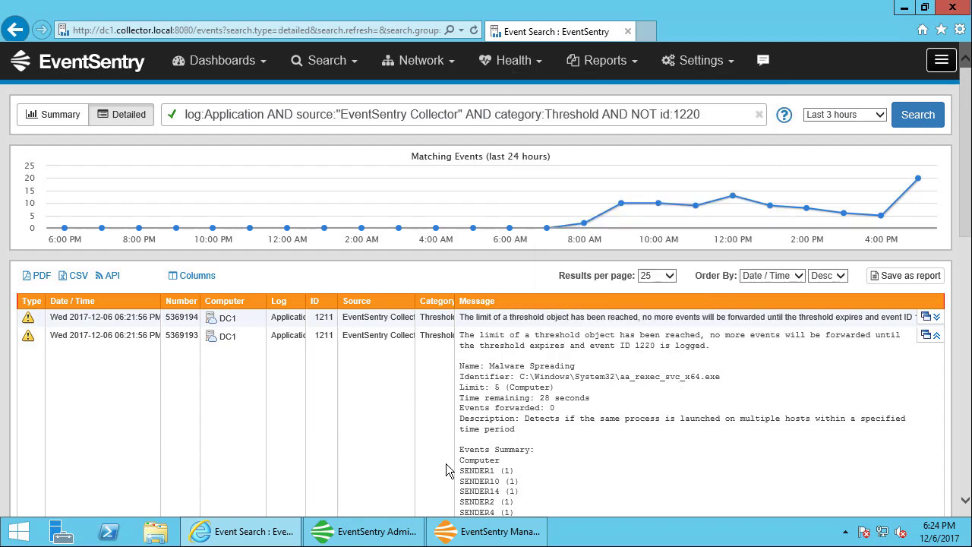
left_click(936, 335)
left_click(938, 318)
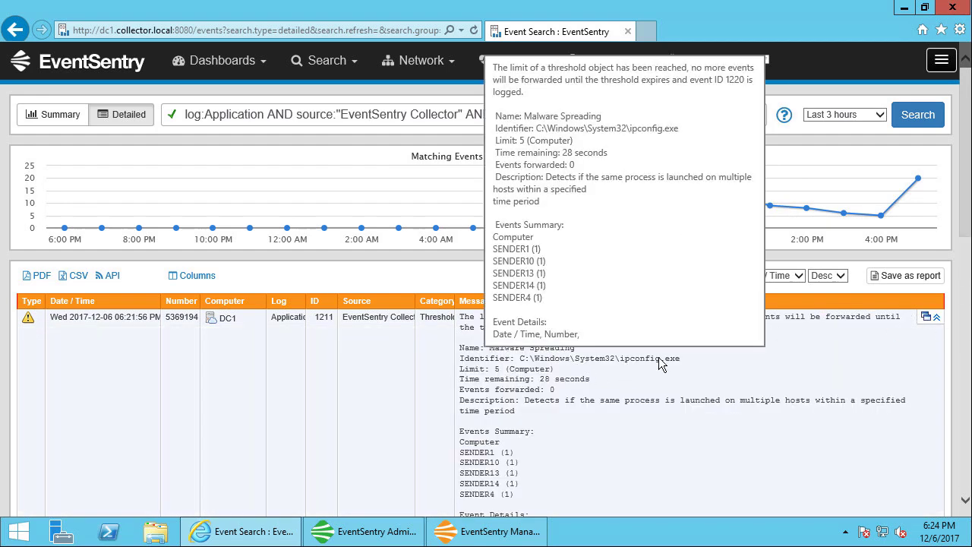
mouse_move(522, 536)
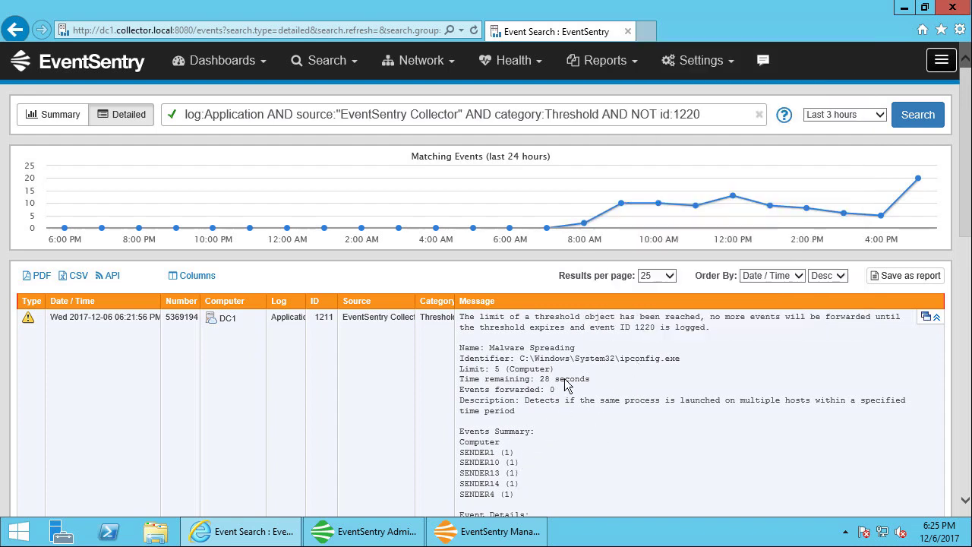
Remove 'AND NOT id:1220' from the search query and re-run it.
left_click(937, 317)
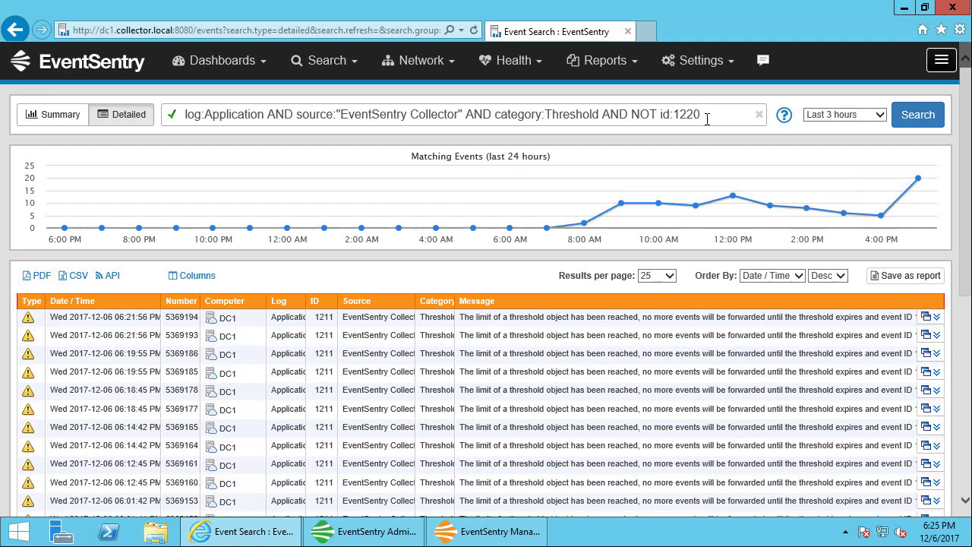
left_click_drag(603, 115, 706, 114)
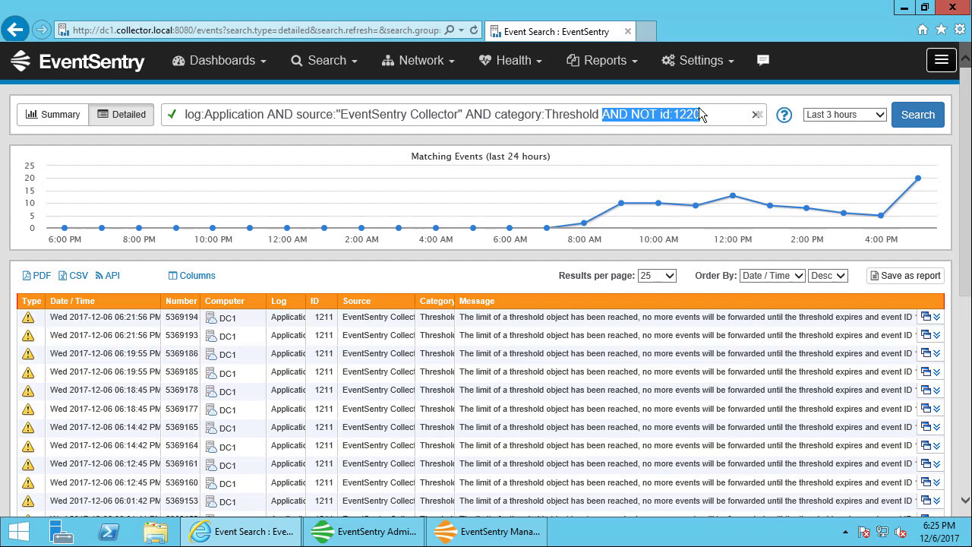
key("BackSpace")
key("Return")
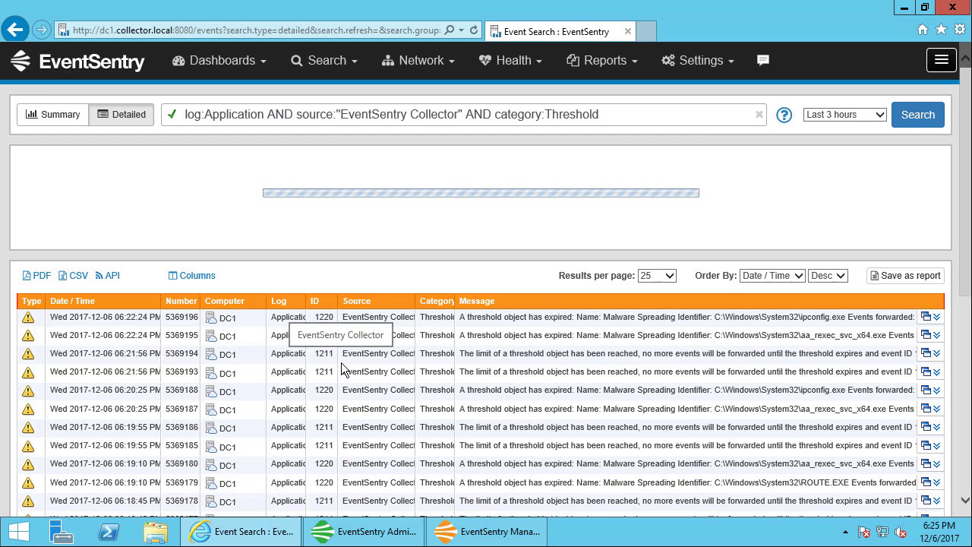
Expand the two newest 1220 events, showing the ipconfig.exe threshold expired with actual count 10.
left_click(936, 336)
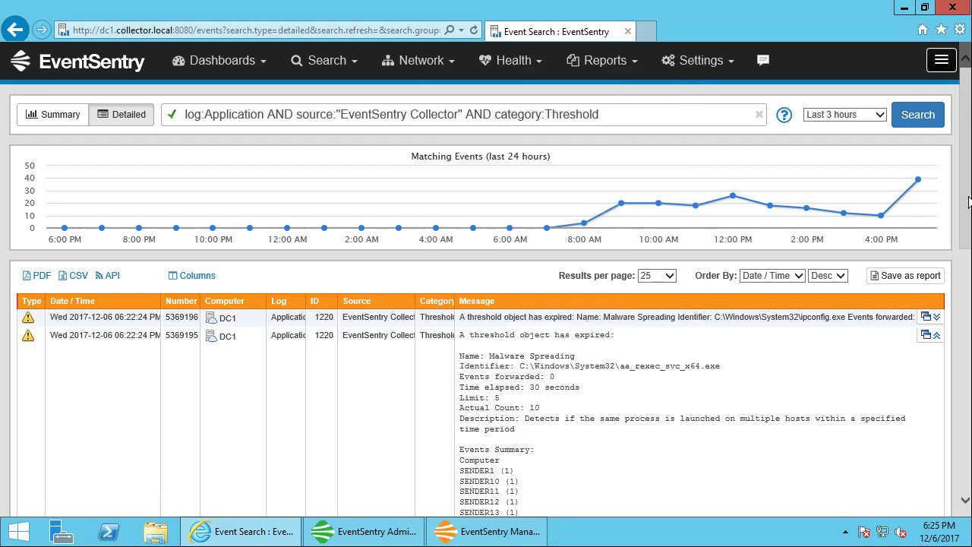
left_click_drag(968, 202, 967, 237)
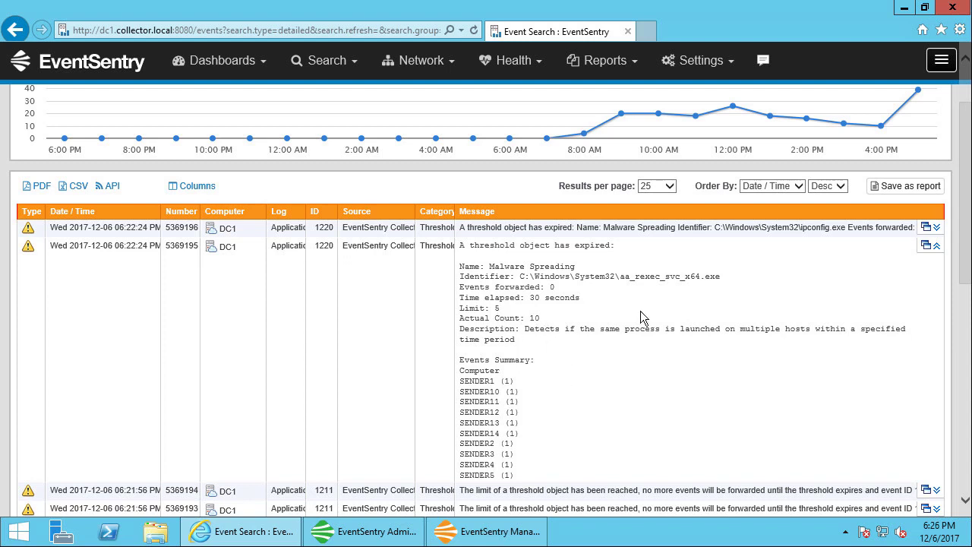
scroll(942, 265, "down", 2)
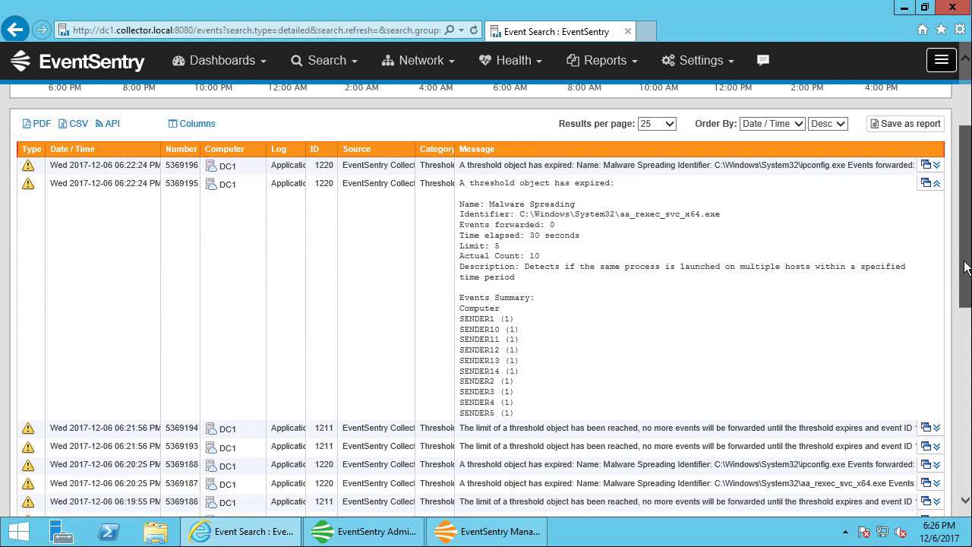
scroll(946, 266, "up", 1)
left_click(937, 206)
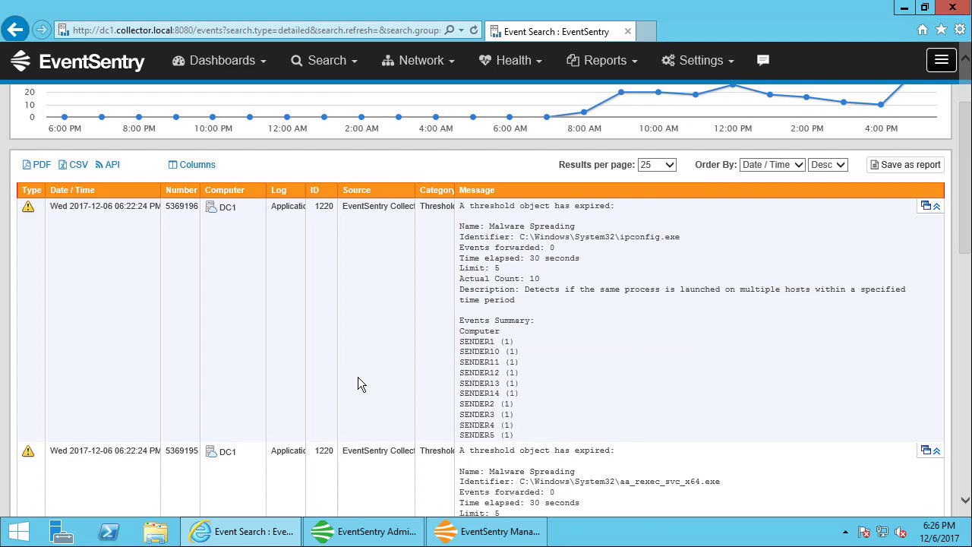
left_click(927, 205)
scroll(928, 210, "down", 1)
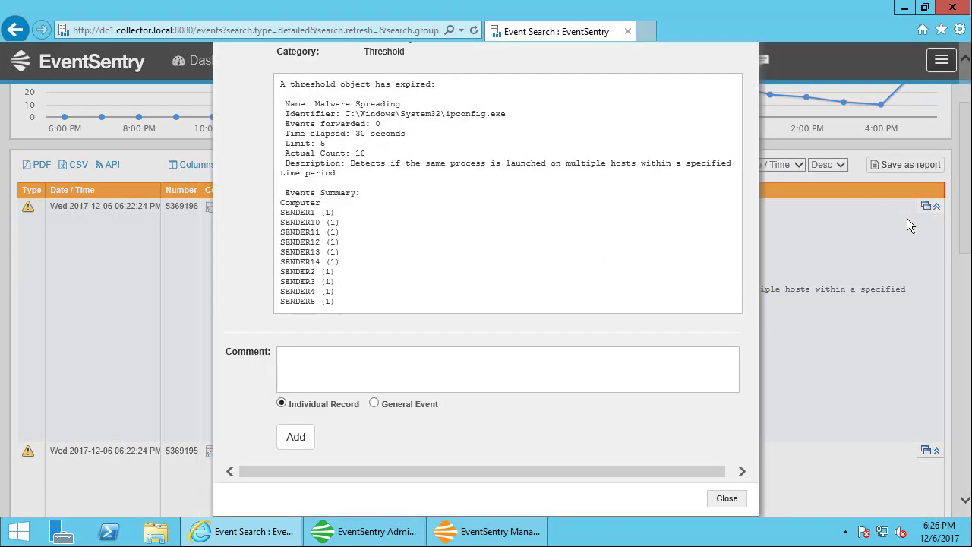
scroll(968, 219, "up", 2)
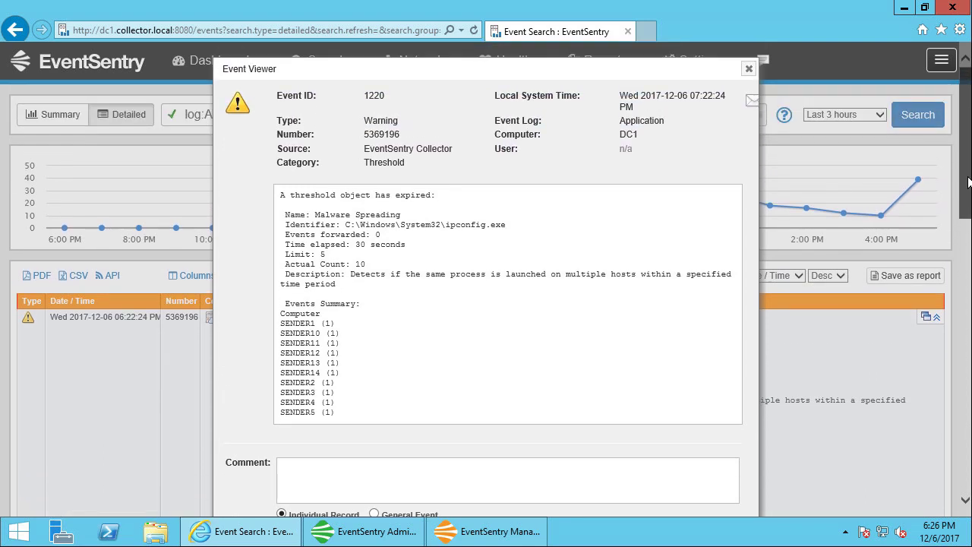
left_click(748, 68)
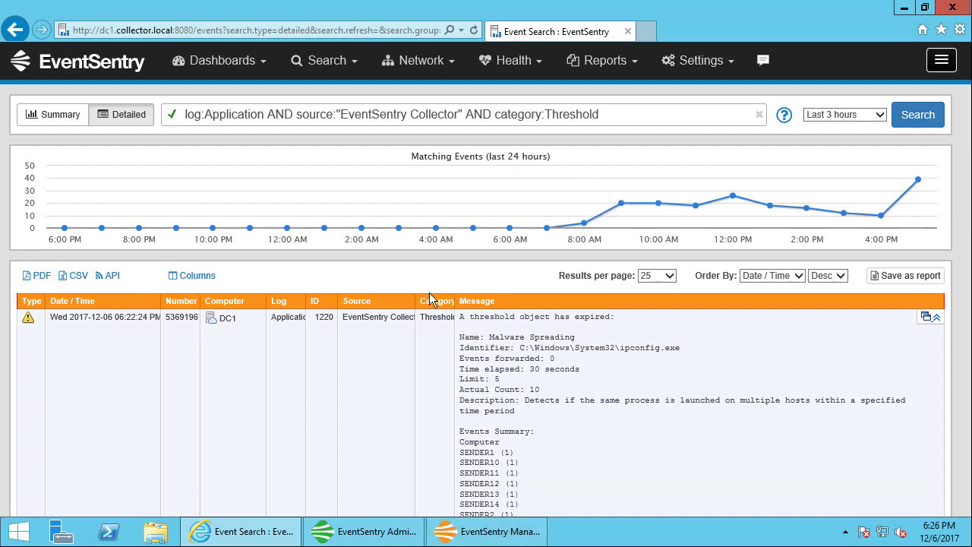
Open the Network Logons RDP filter and review its event 4624 and String (#9) content filter.
left_click(469, 531)
left_click(53, 392)
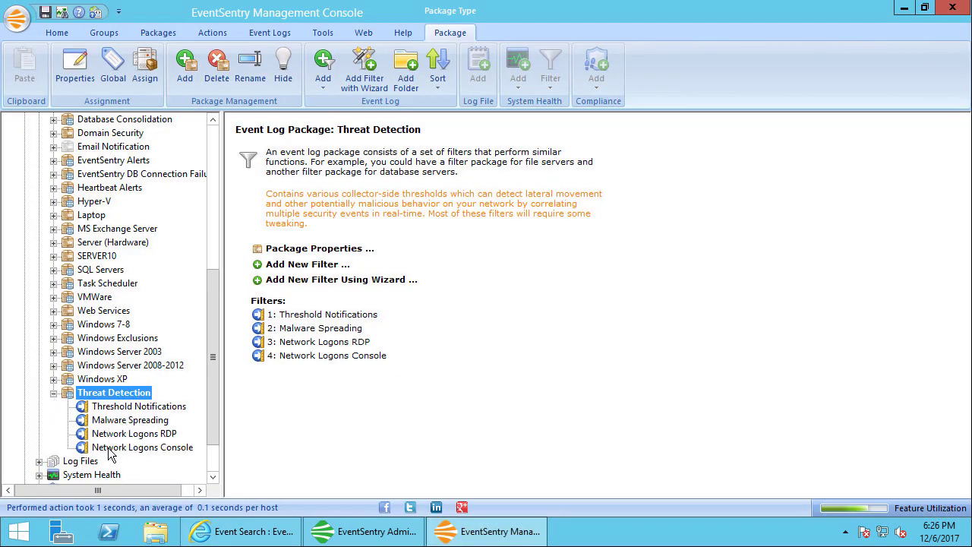
left_click(141, 433)
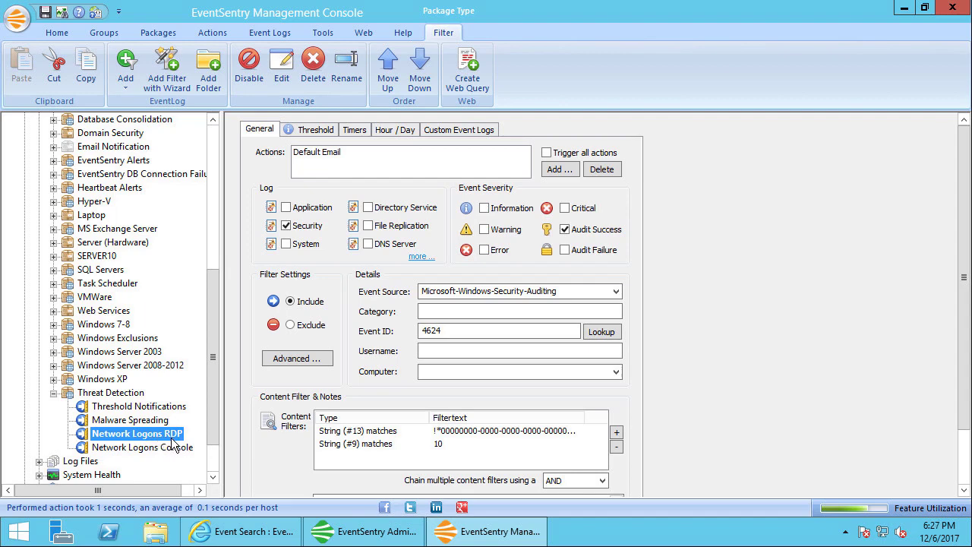
left_click(455, 332)
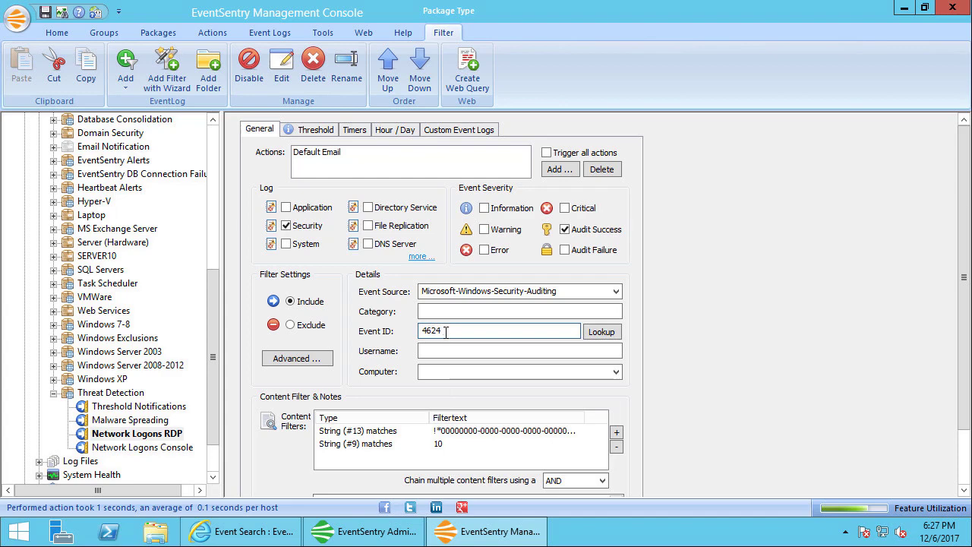
left_click(459, 431)
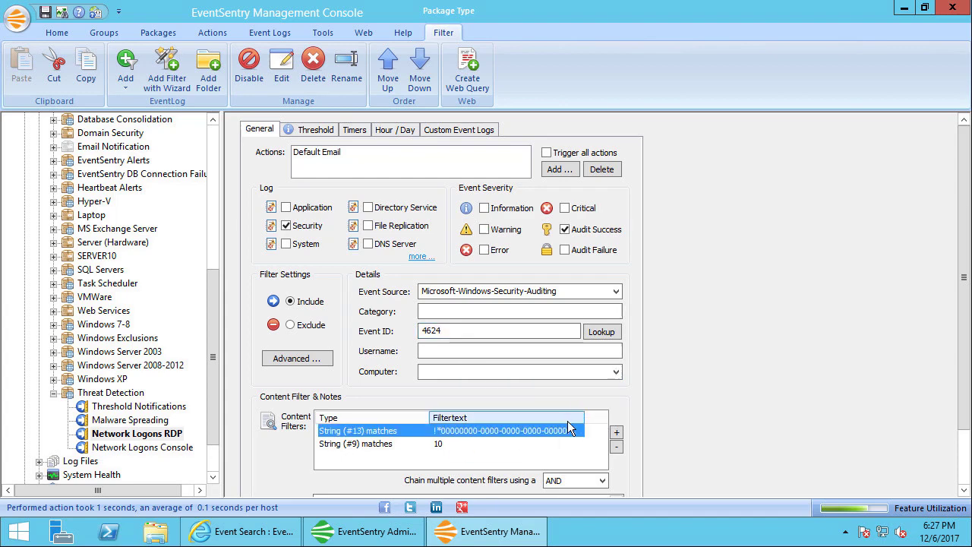
left_click(371, 443)
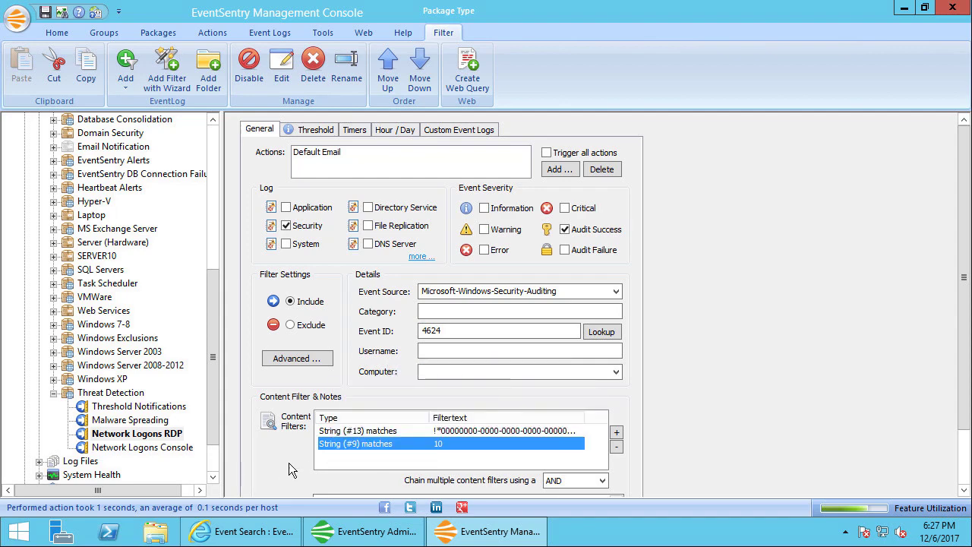
left_click(307, 131)
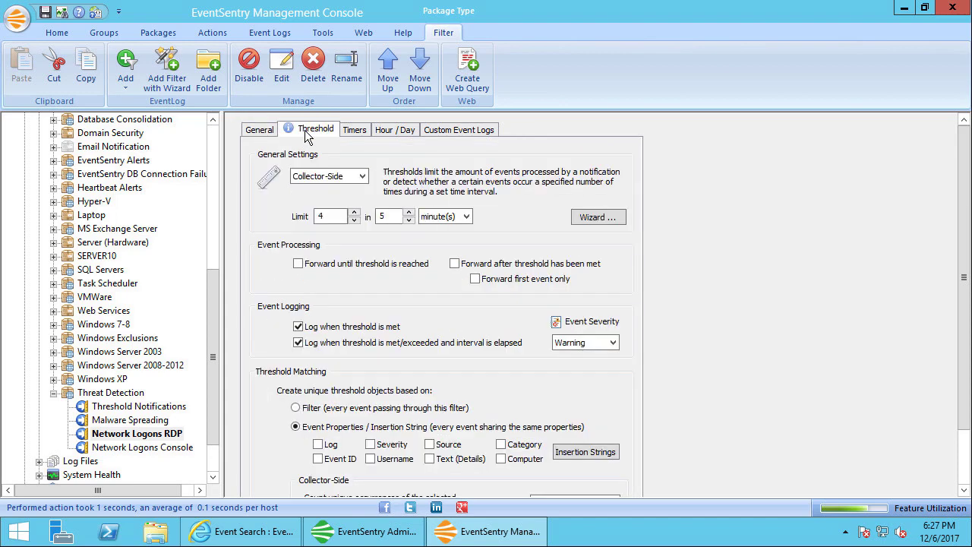
scroll(965, 237, "down", 1)
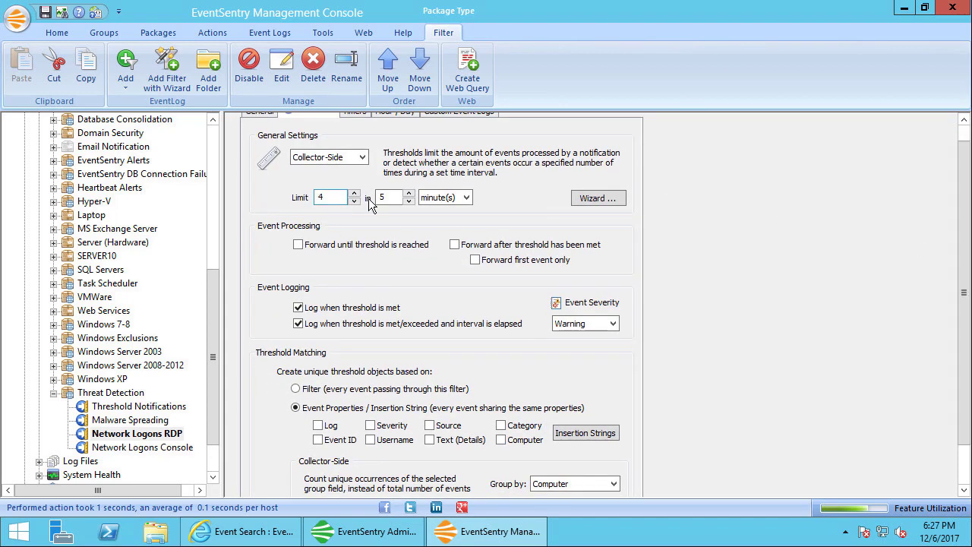
left_click_drag(964, 228, 963, 281)
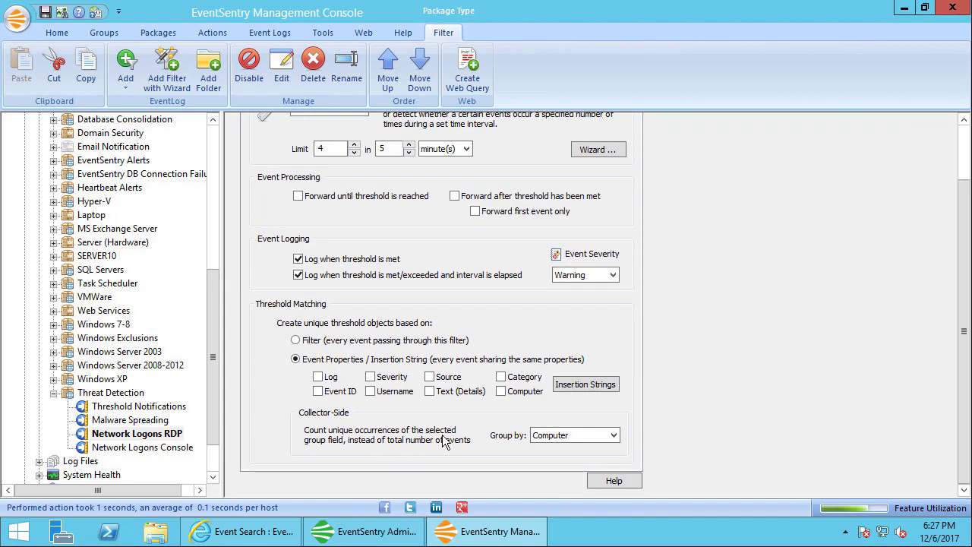
left_click(566, 392)
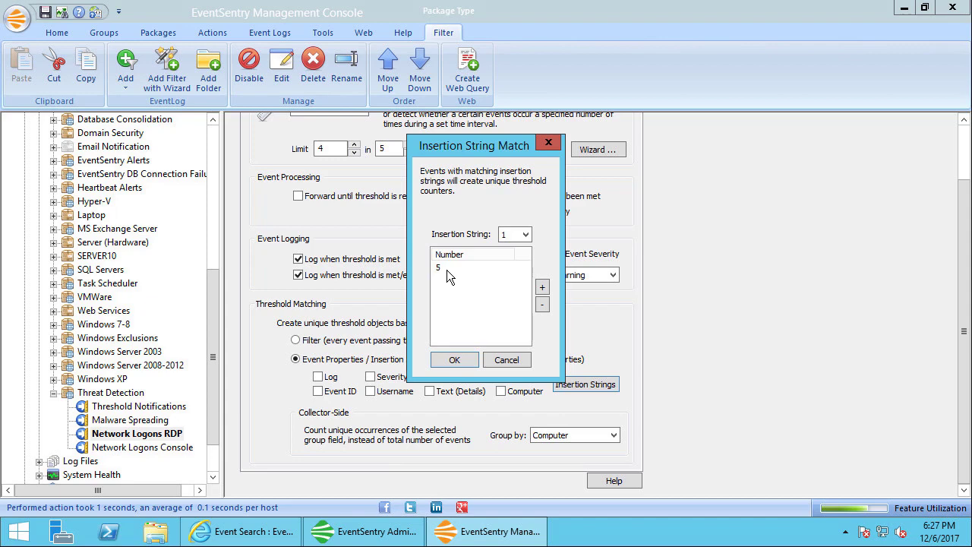
left_click(505, 361)
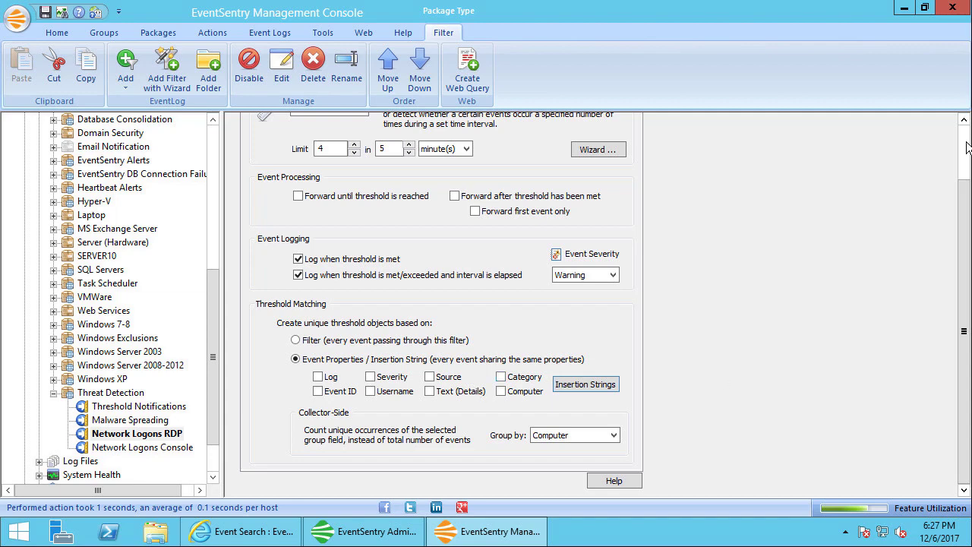
scroll(967, 147, "up", 3)
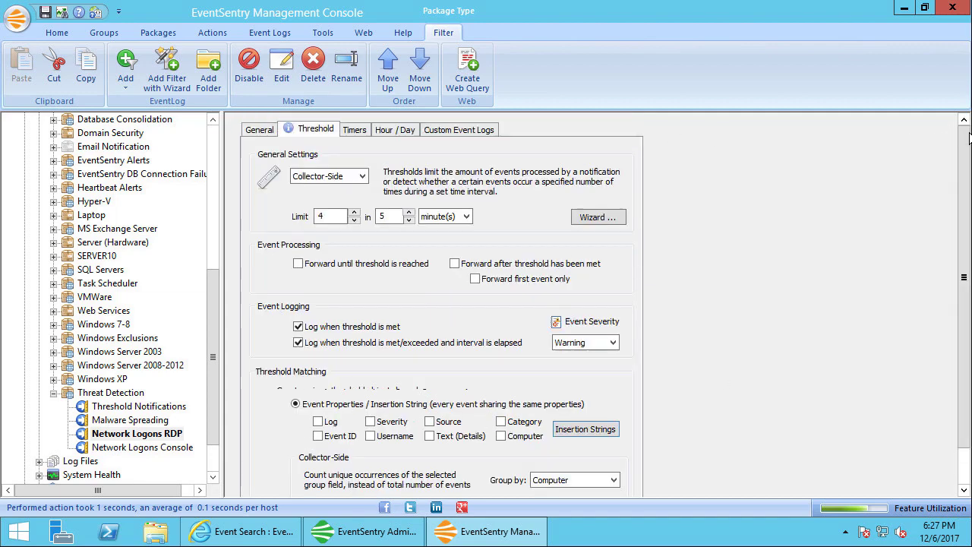
Reselect the String (#9) filter on the General tab, then show the Threat Detection package overview.
left_click(259, 130)
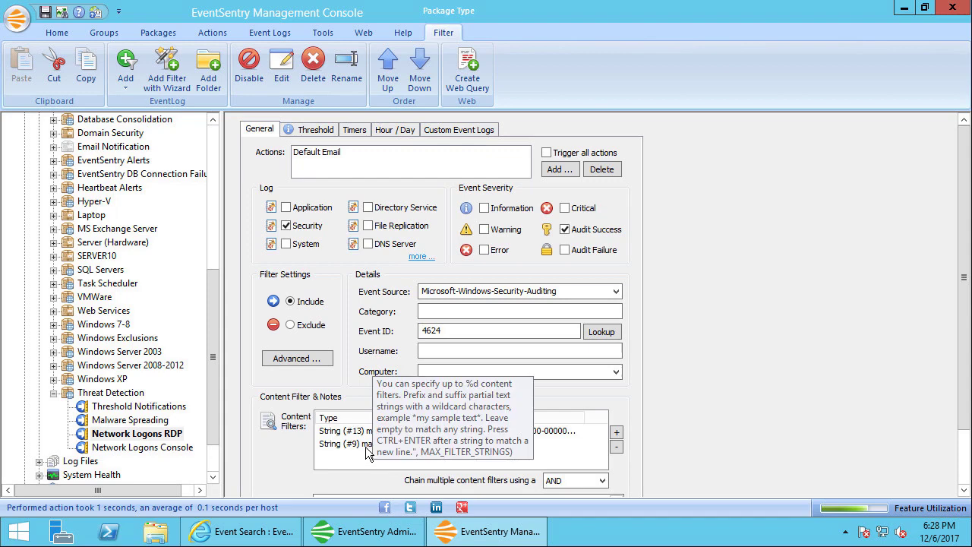
left_click(436, 443)
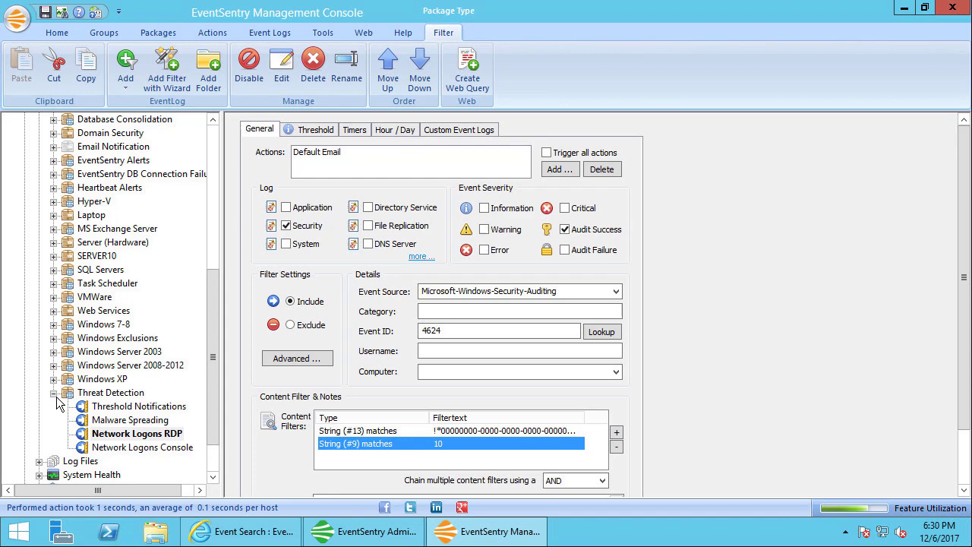
left_click(54, 395)
Collapse Threat Detection, show all event log packages, then view Service History in web reports.
left_click(213, 246)
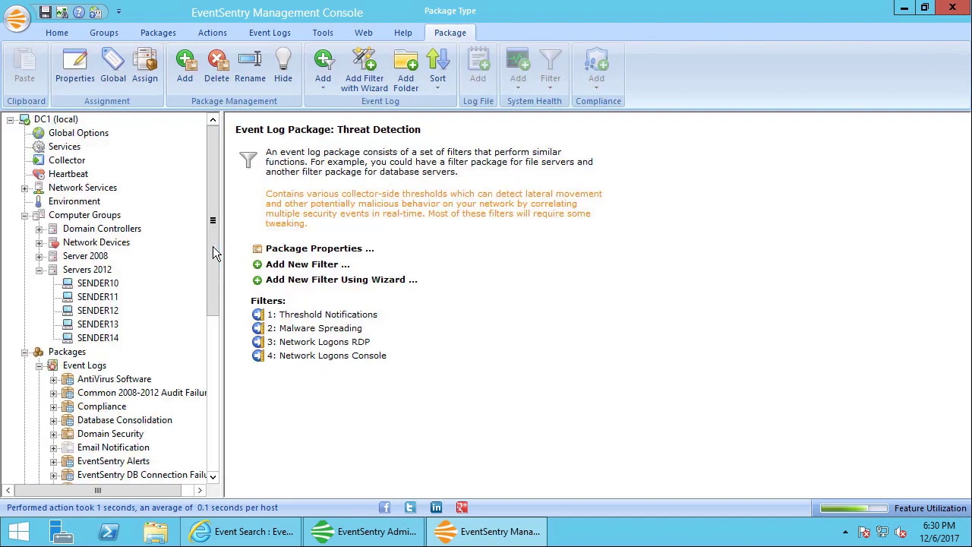
left_click(40, 365)
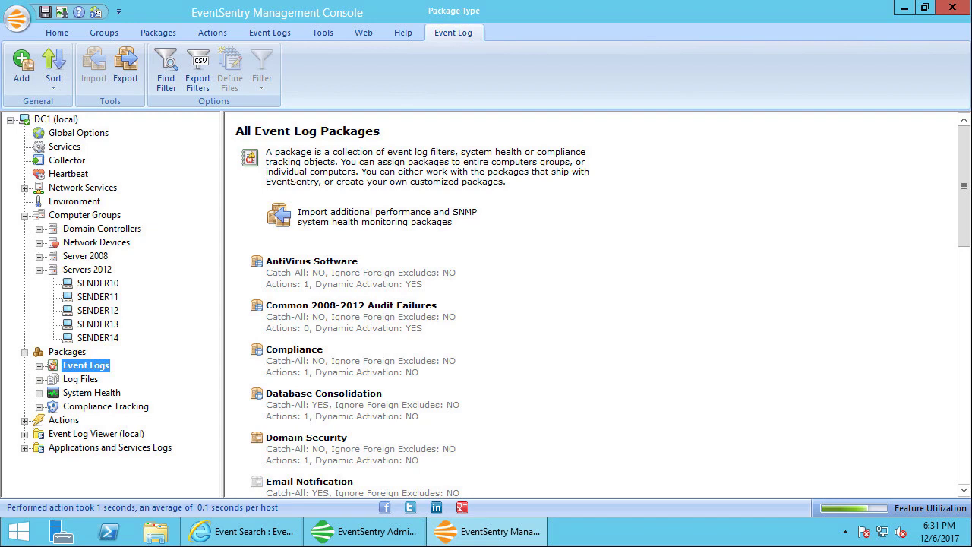
left_click(252, 536)
left_click(675, 33)
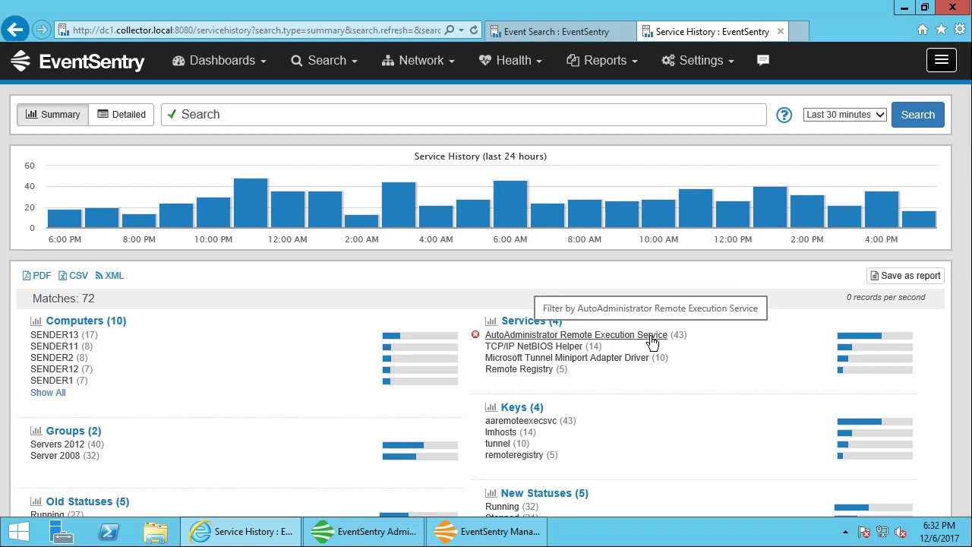
Filter Service History to AutoAdministrator Remote Execution Service and toggle between all ten and five computers.
left_click(407, 532)
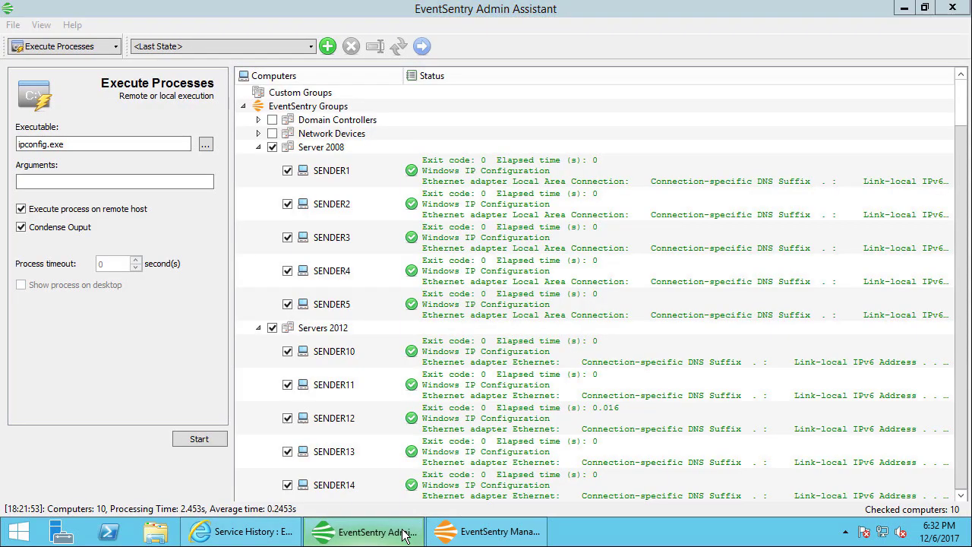
left_click(405, 535)
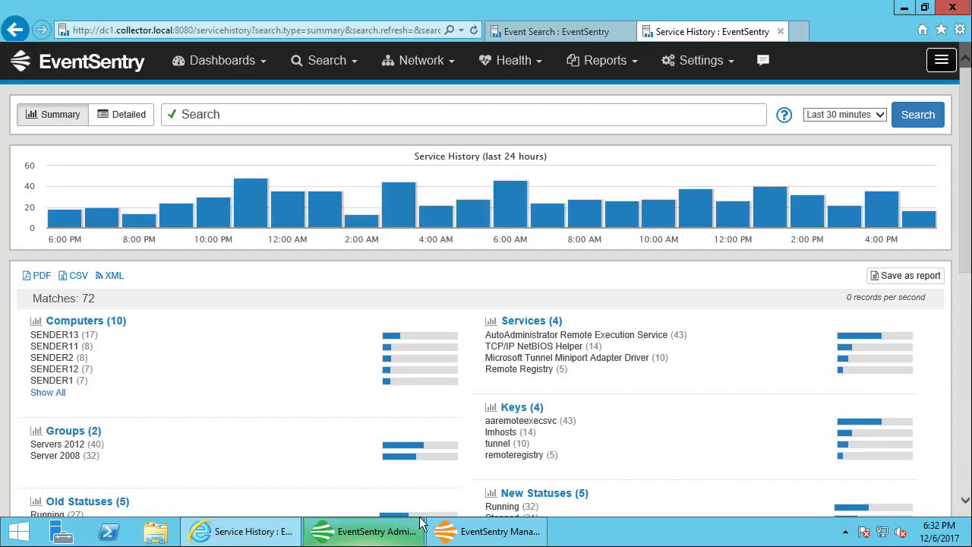
left_click(495, 336)
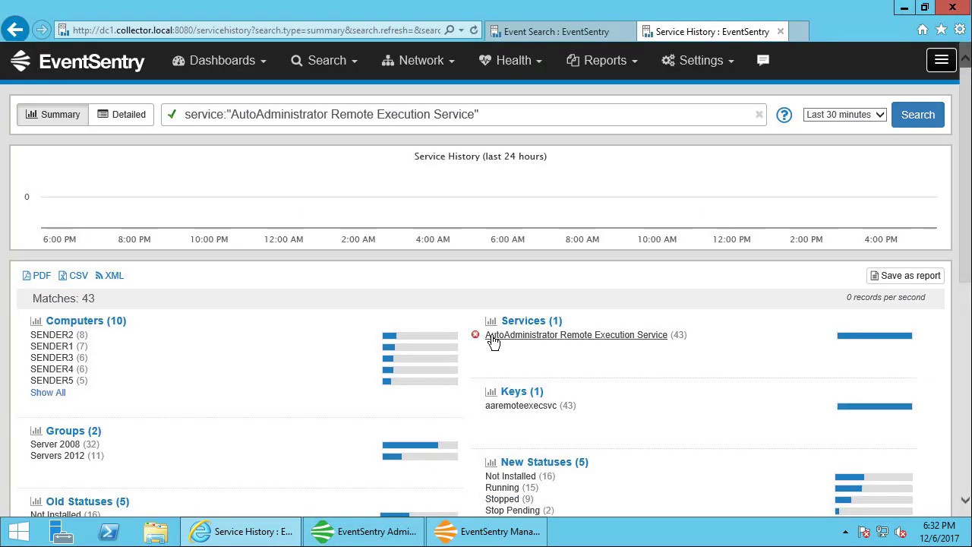
left_click(51, 393)
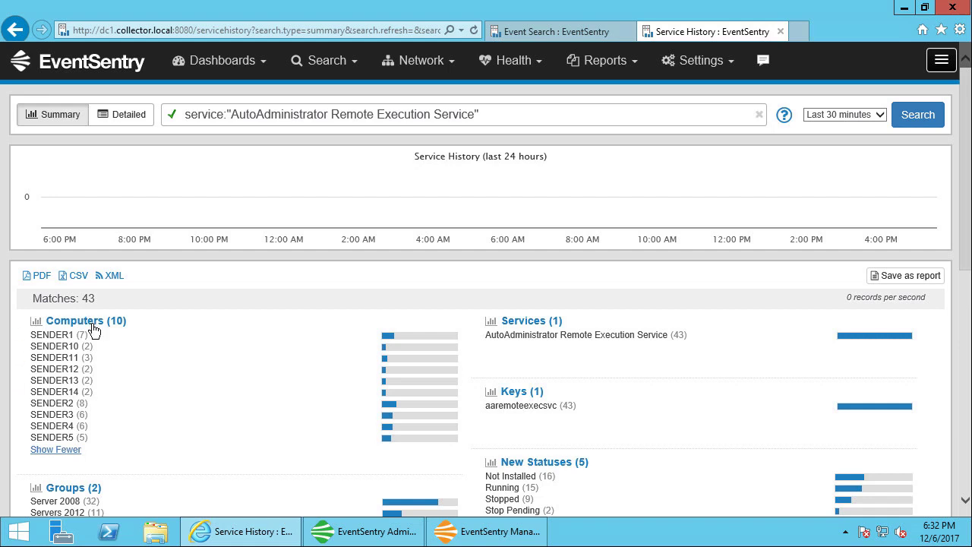
left_click(66, 450)
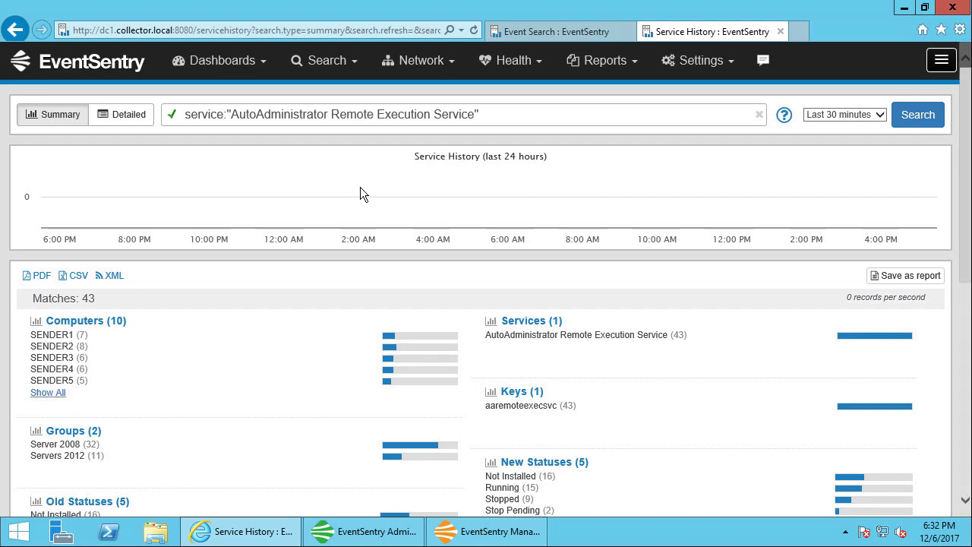
Run an event log search filtered to the EventSentry source.
left_click(336, 63)
left_click(169, 132)
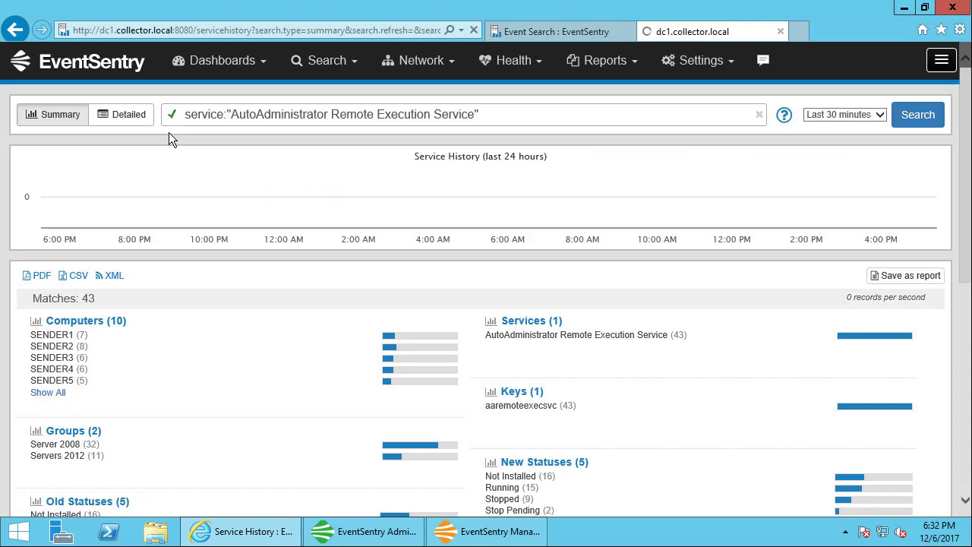
left_click(509, 368)
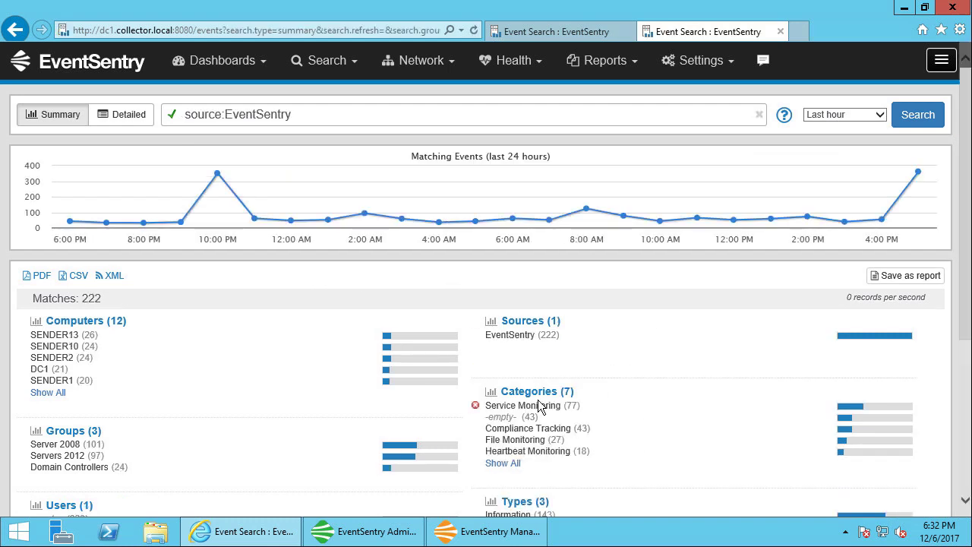
Narrow the results to the Service Monitoring category in the detailed event table.
left_click(539, 402)
left_click(126, 118)
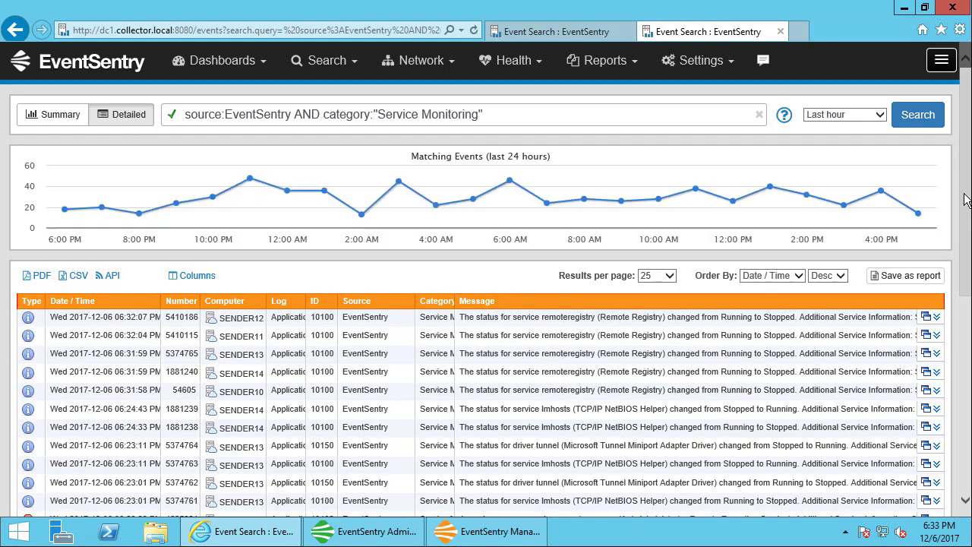
left_click_drag(966, 202, 962, 266)
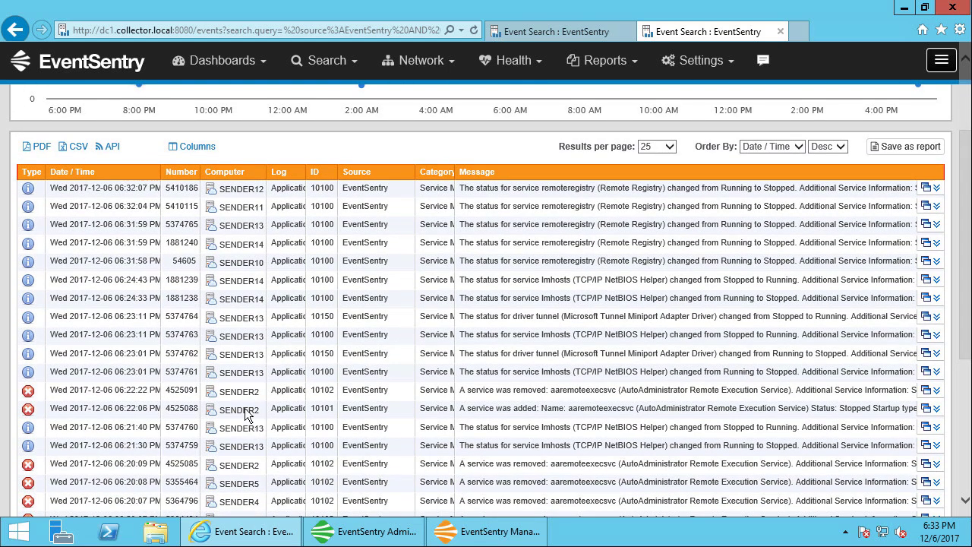
Expand the 'A service was added' event and select the service name aaremoteexecsvc.
mouse_move(516, 401)
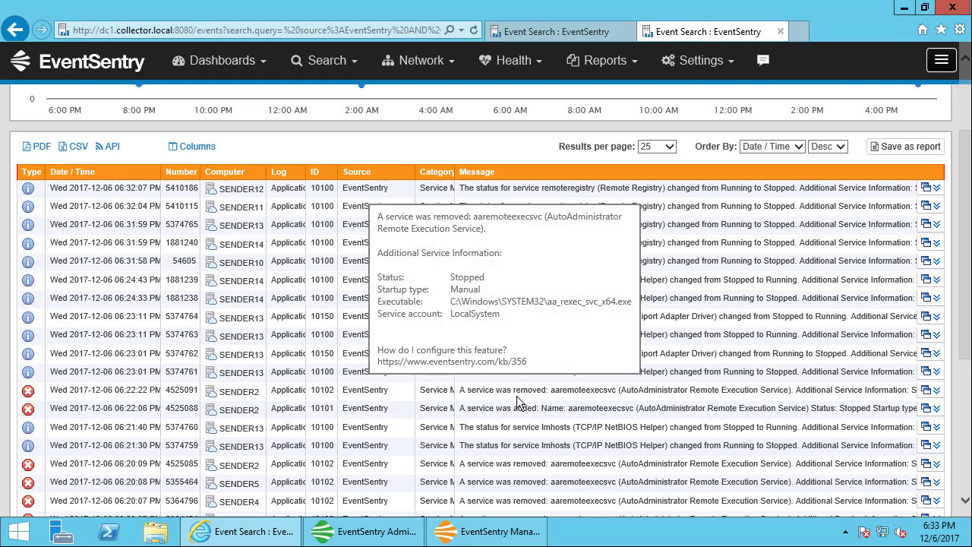
left_click(938, 410)
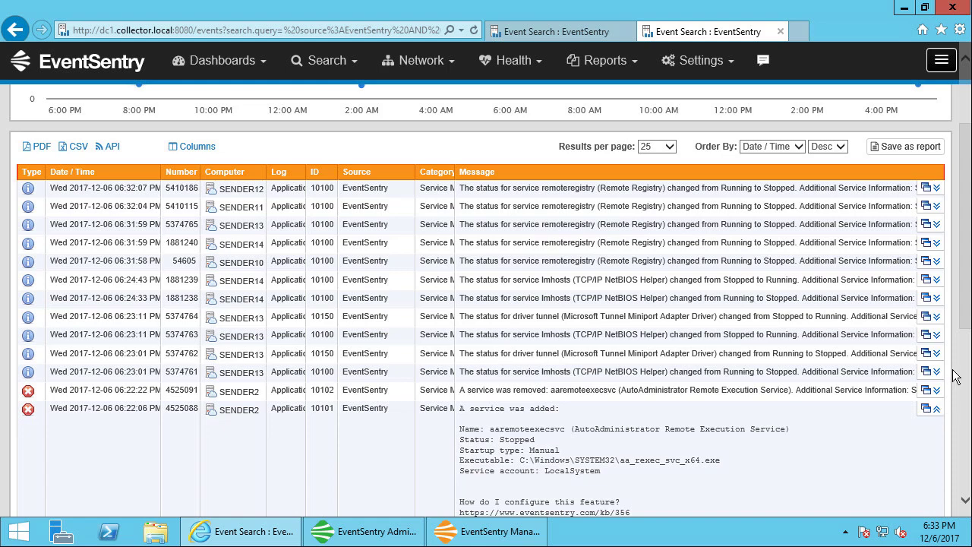
scroll(959, 373, "down", 1)
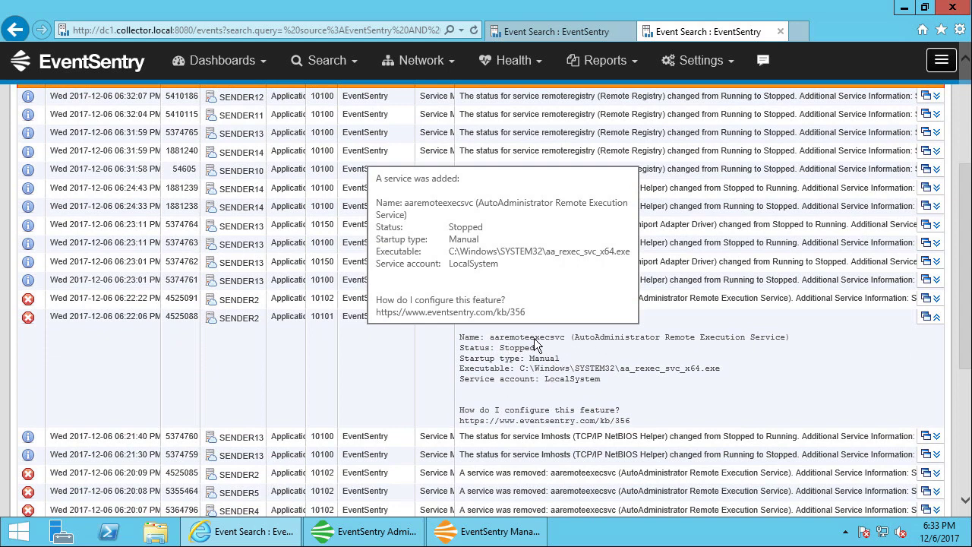
double_click(534, 339)
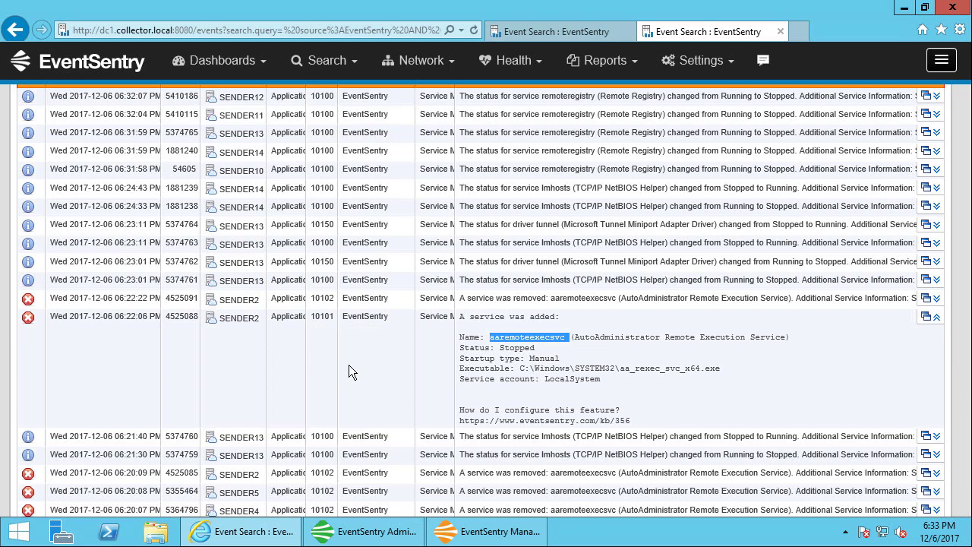
left_click(335, 317)
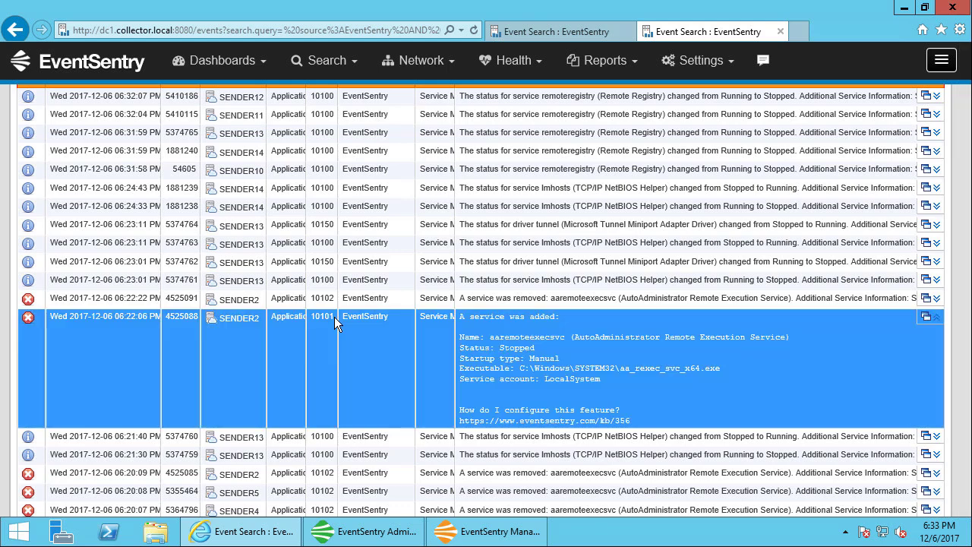